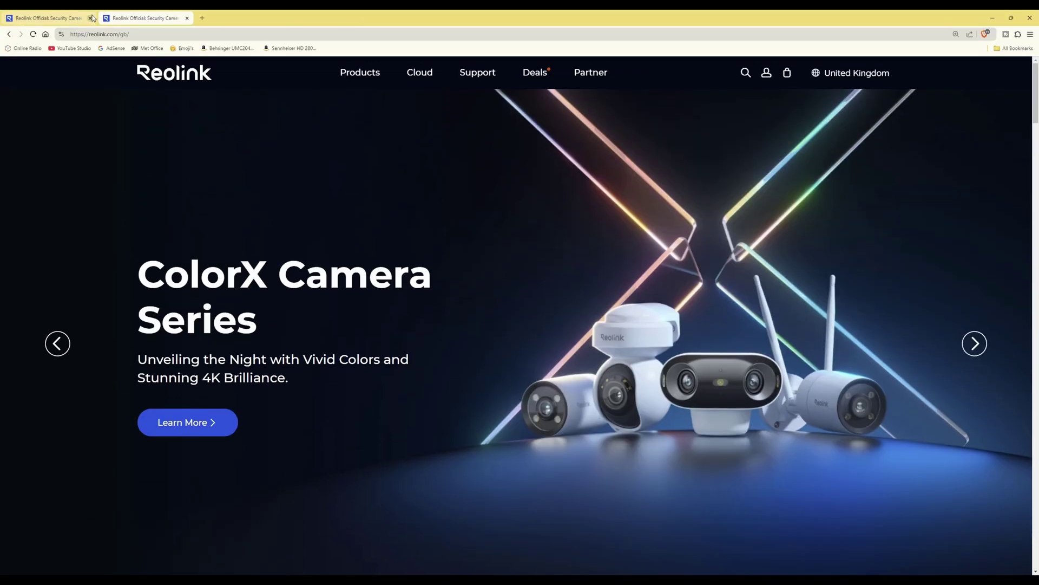
- Close the duplicate Reolink tab and bring up the Support > Download Center options
left_click(90, 17)
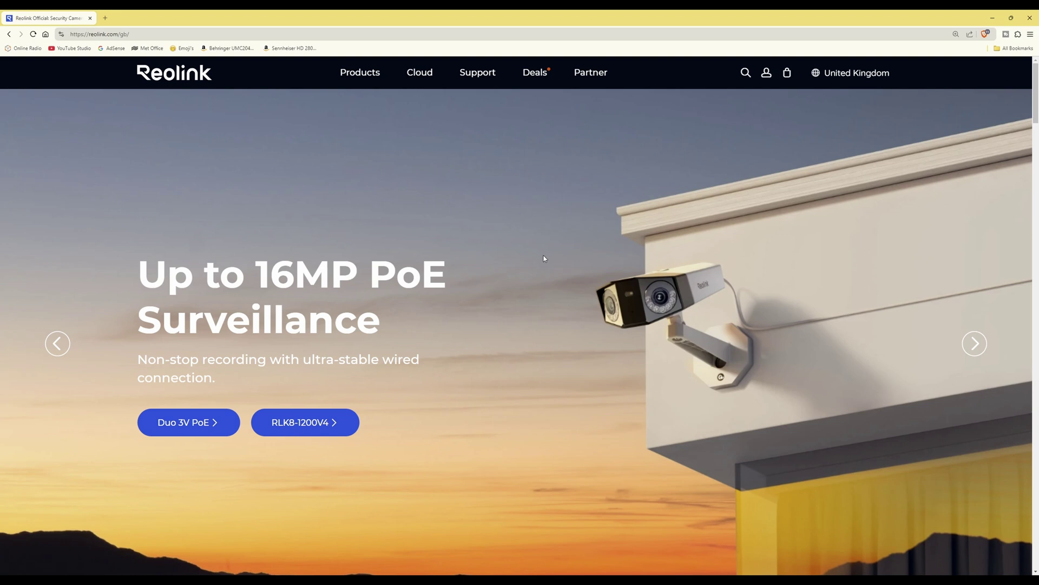
mouse_move(476, 76)
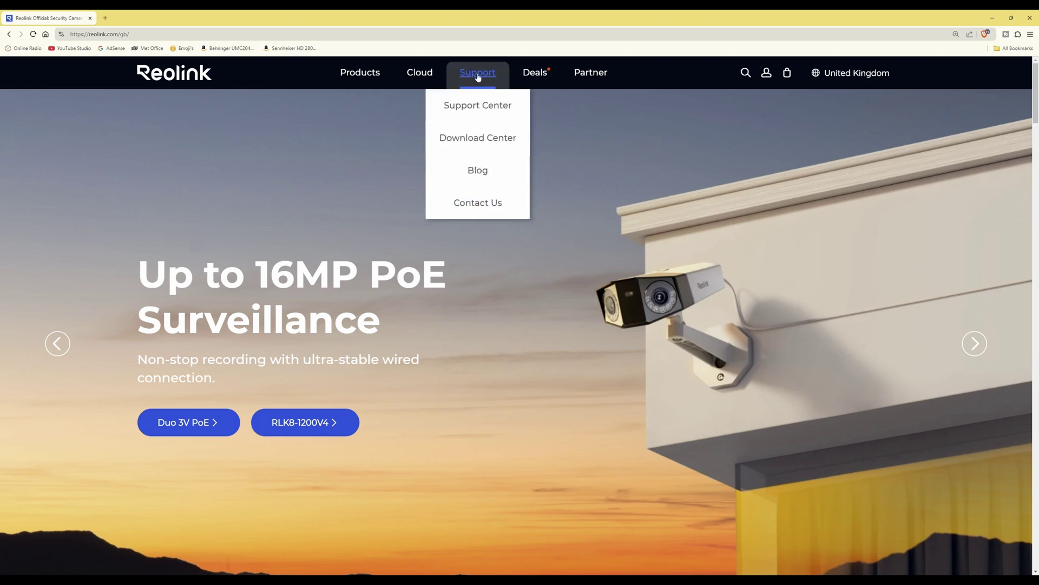
mouse_move(482, 144)
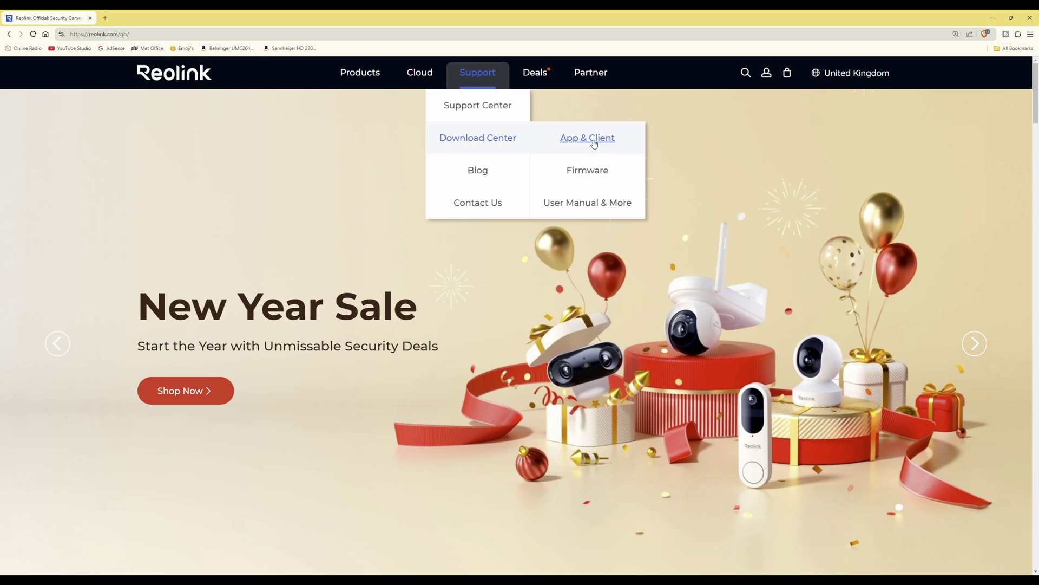
- Go to the App & Client downloads page from the Download Center menu
left_click(594, 142)
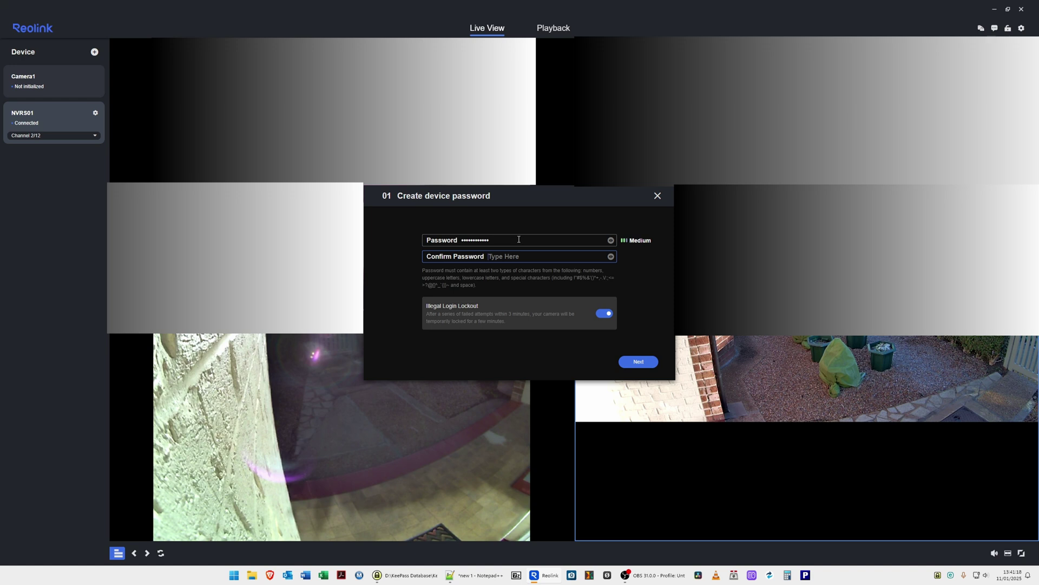
key("ctrl+v")
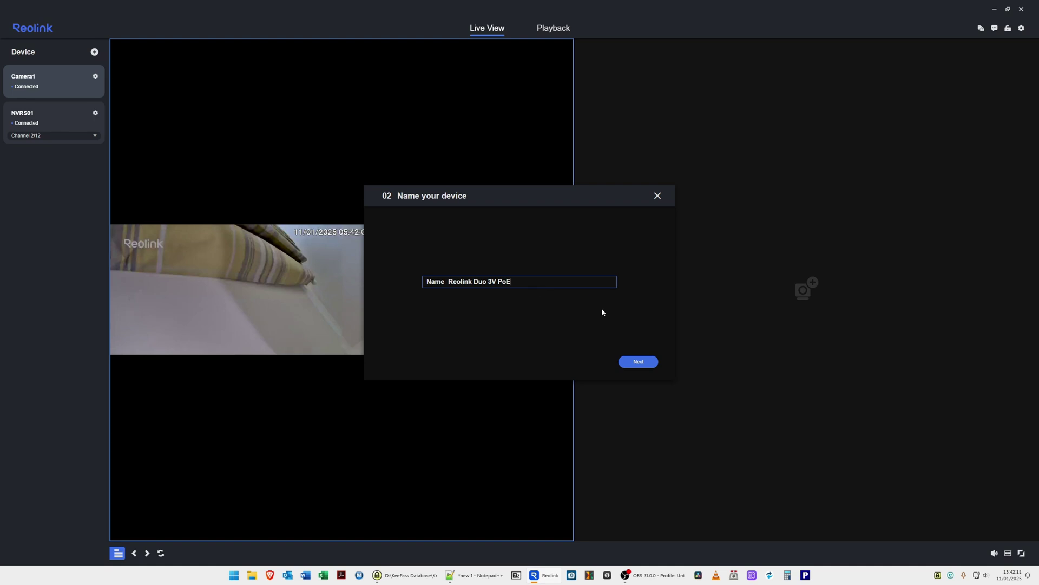
- Confirm the new device password and name the camera 'Reolink Duo 3V PoE'
left_click(635, 364)
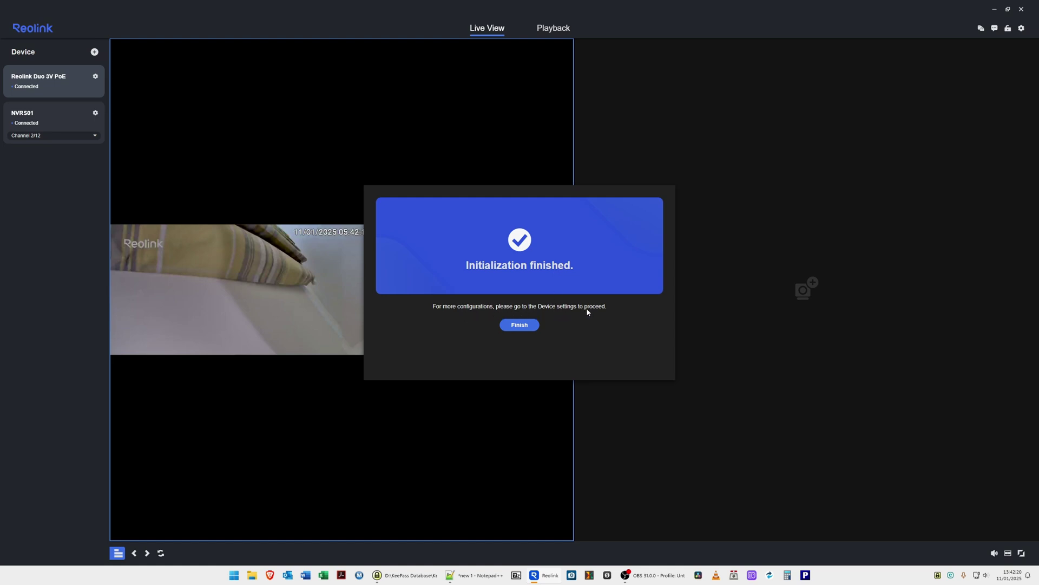
- Dismiss the initialization-finished message with Finish
left_click(534, 326)
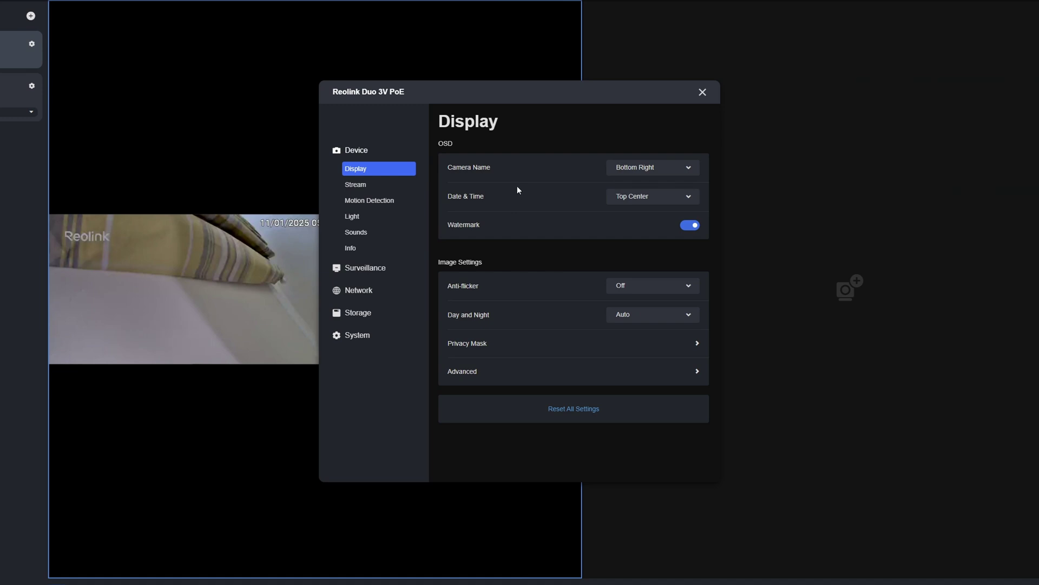
- Move the settings aside, turn the Watermark off and set Camera Name to Top Left
left_click_drag(534, 94, 735, 90)
mouse_move(231, 251)
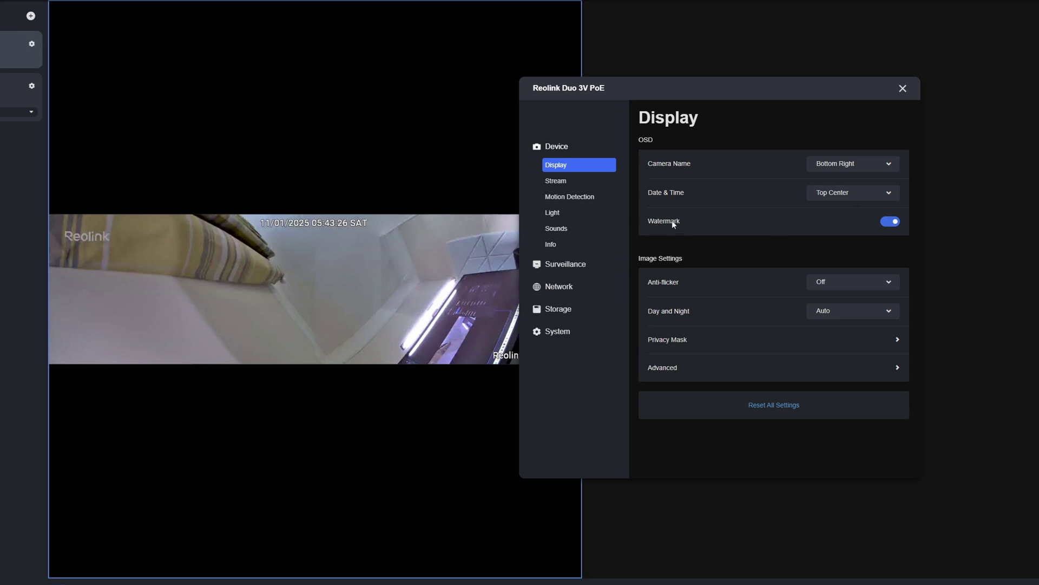
left_click(893, 222)
mouse_move(391, 273)
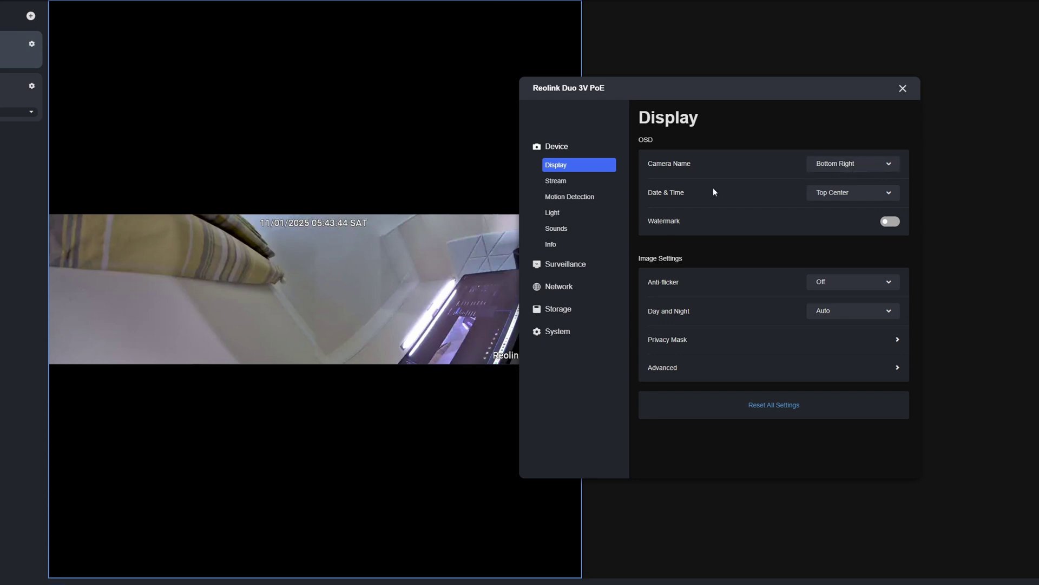
left_click(852, 165)
left_click(841, 196)
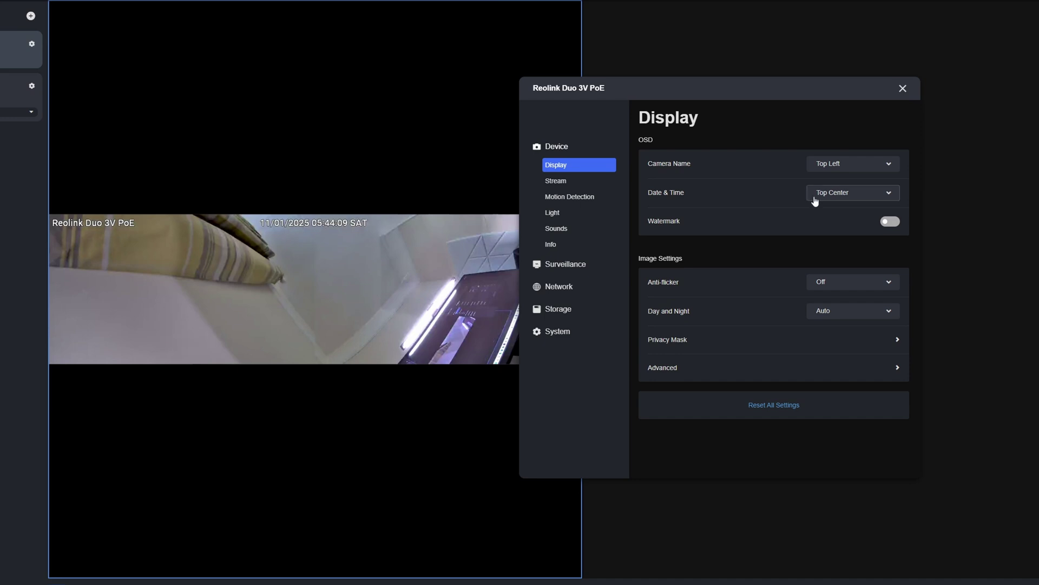
- Open the Stream settings and switch the live view from Low to the Balanced stream
left_click(553, 187)
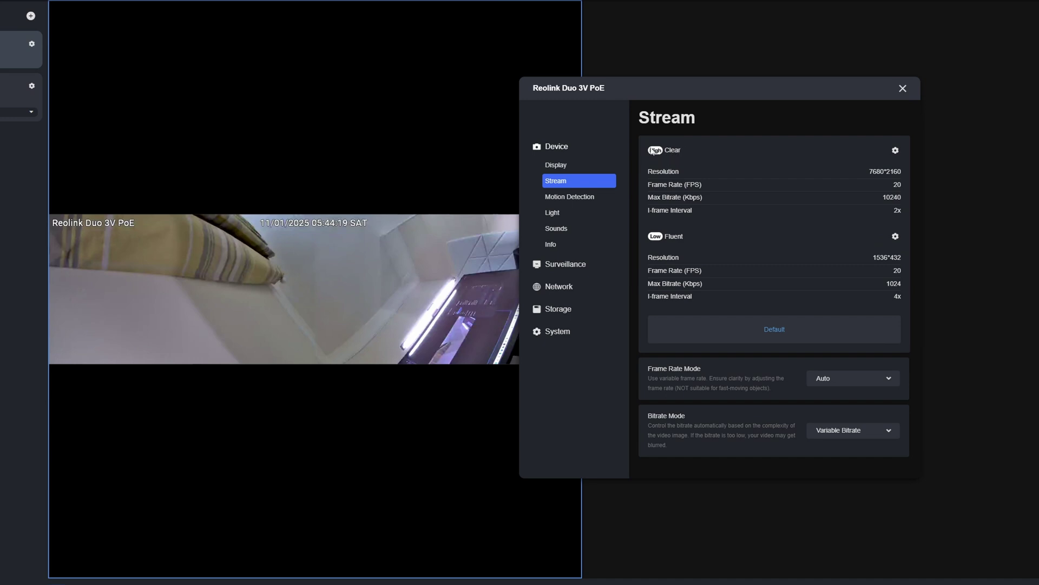
mouse_move(412, 554)
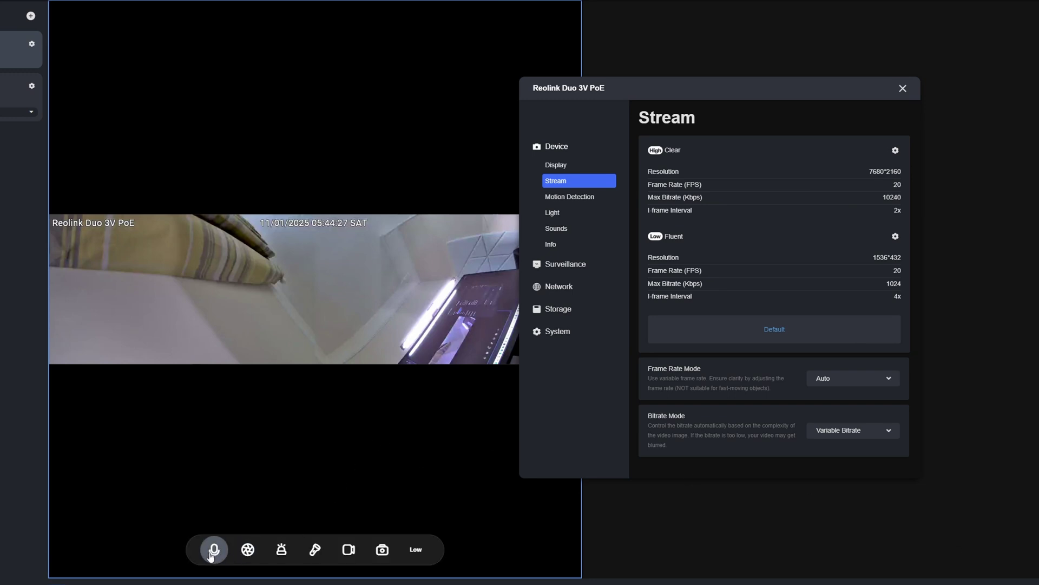
left_click(424, 551)
left_click(424, 551)
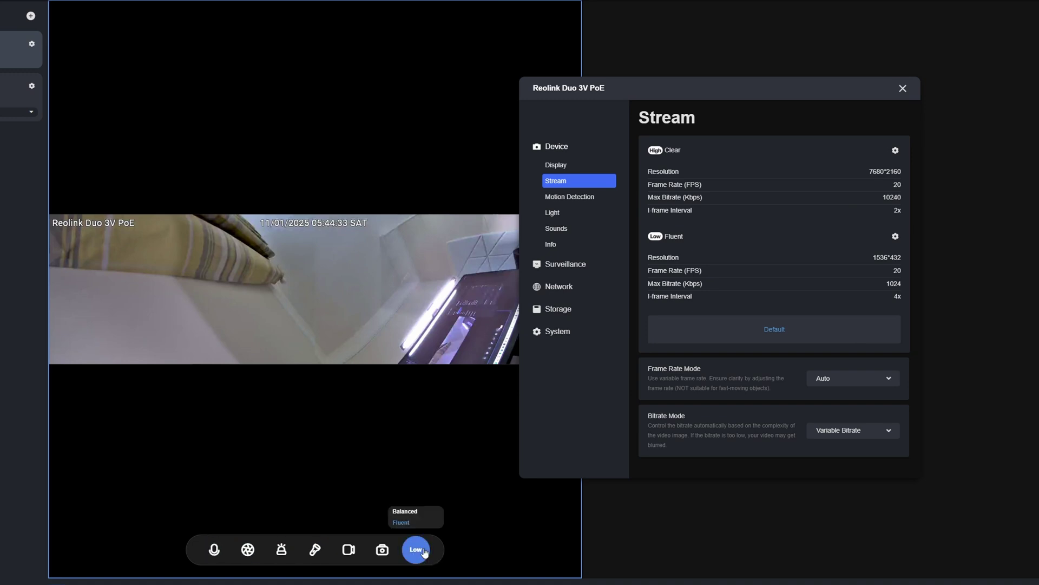
left_click(409, 512)
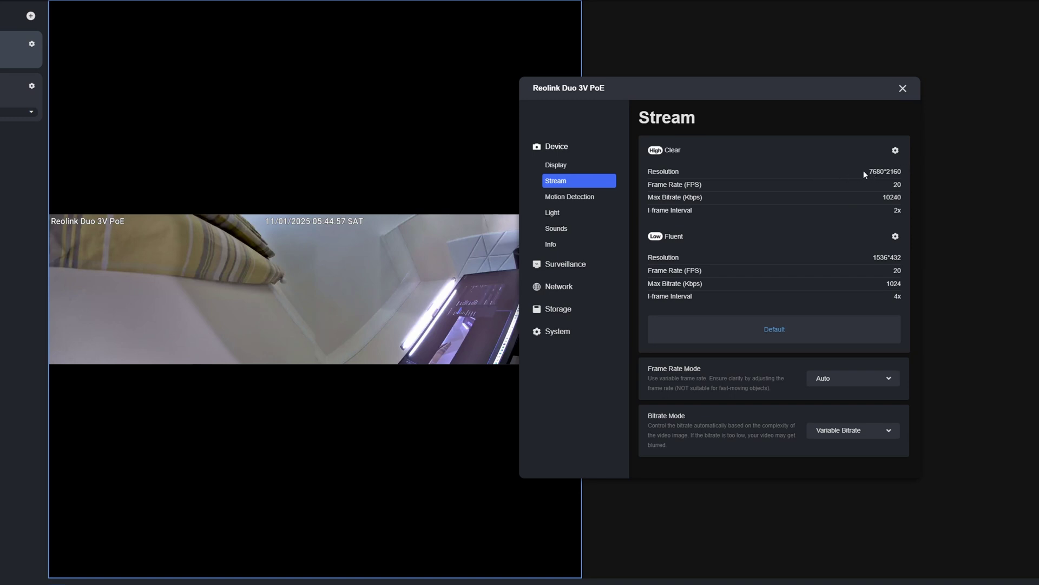
- Open the Clear stream settings, then view Motion Detection's Sensitivity and Object Size pages
left_click(891, 171)
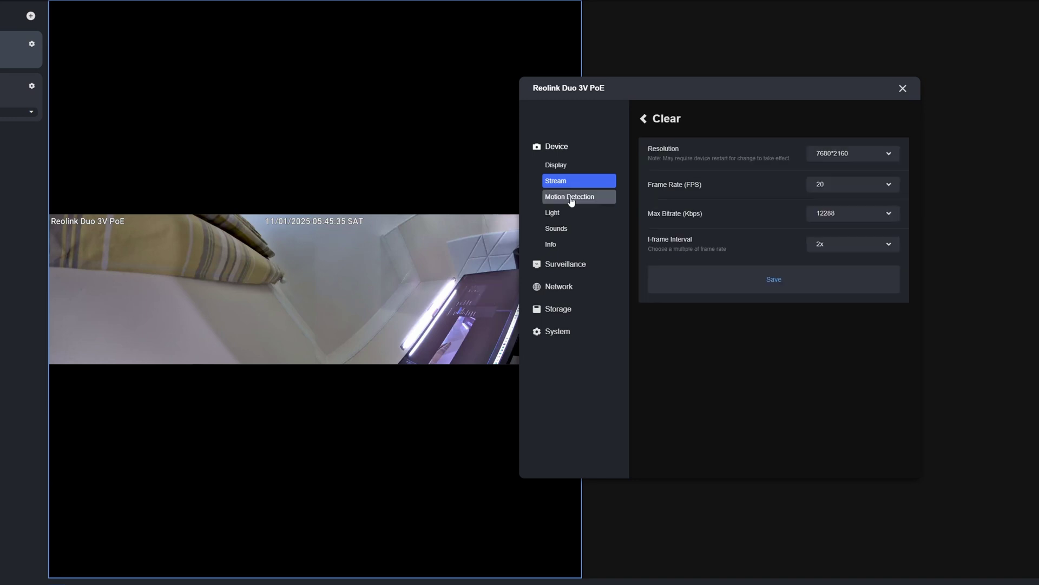
left_click(572, 198)
left_click(703, 144)
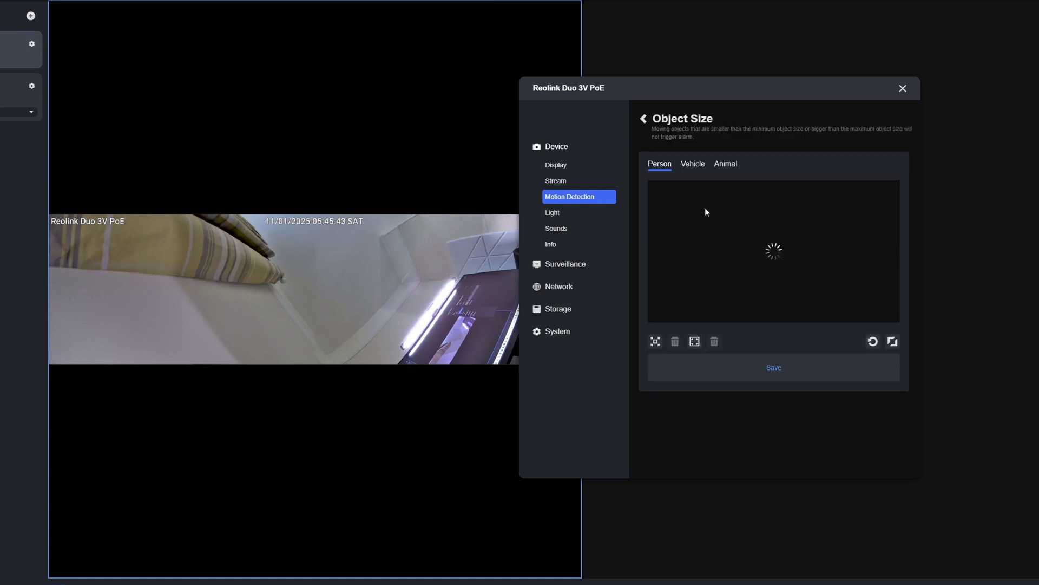
left_click(644, 119)
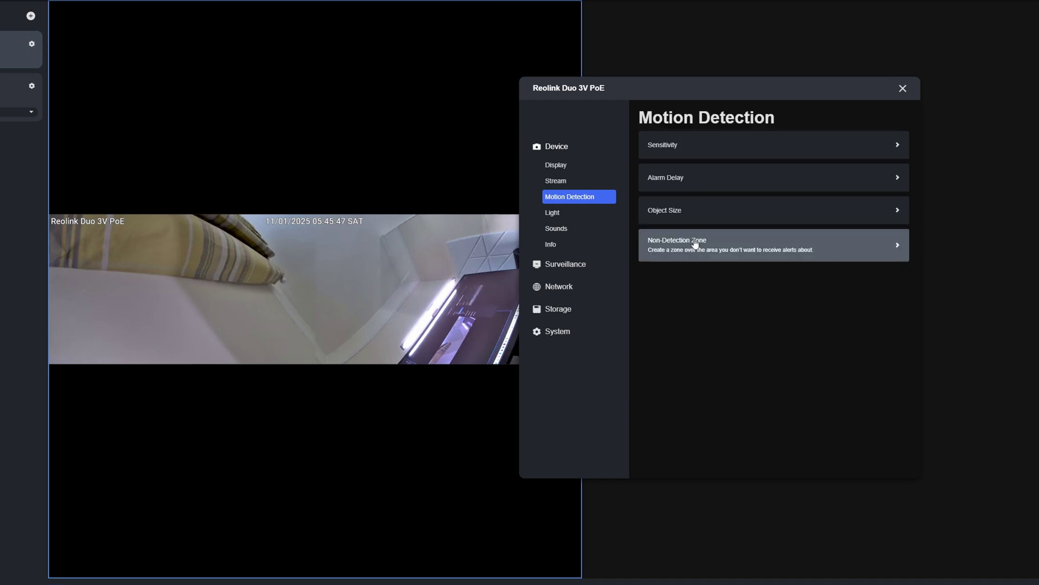
left_click(696, 242)
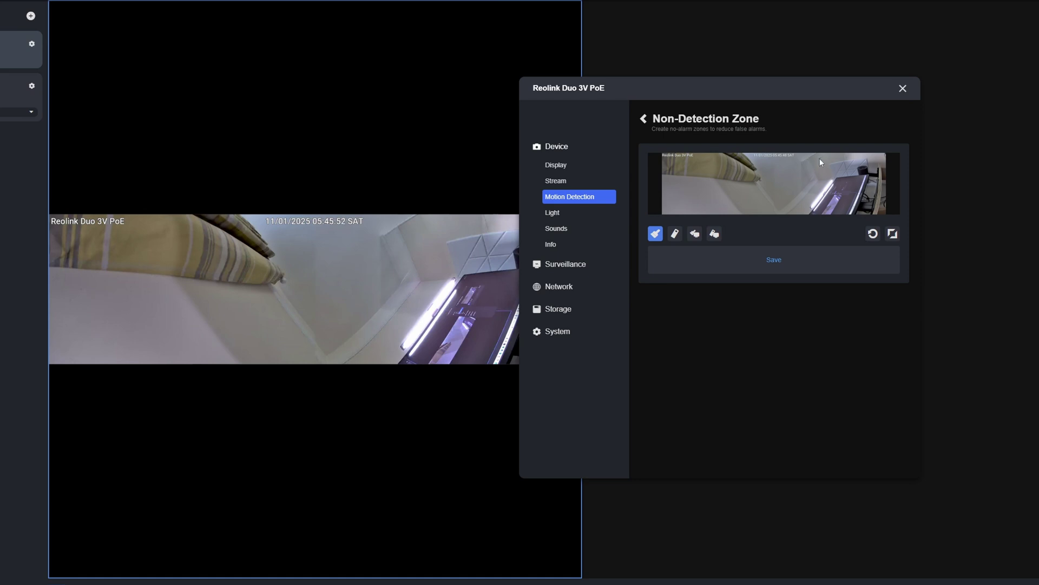
mouse_move(660, 160)
left_mouse_down()
mouse_move(810, 163)
mouse_move(650, 172)
mouse_move(664, 160)
mouse_move(766, 167)
left_mouse_up()
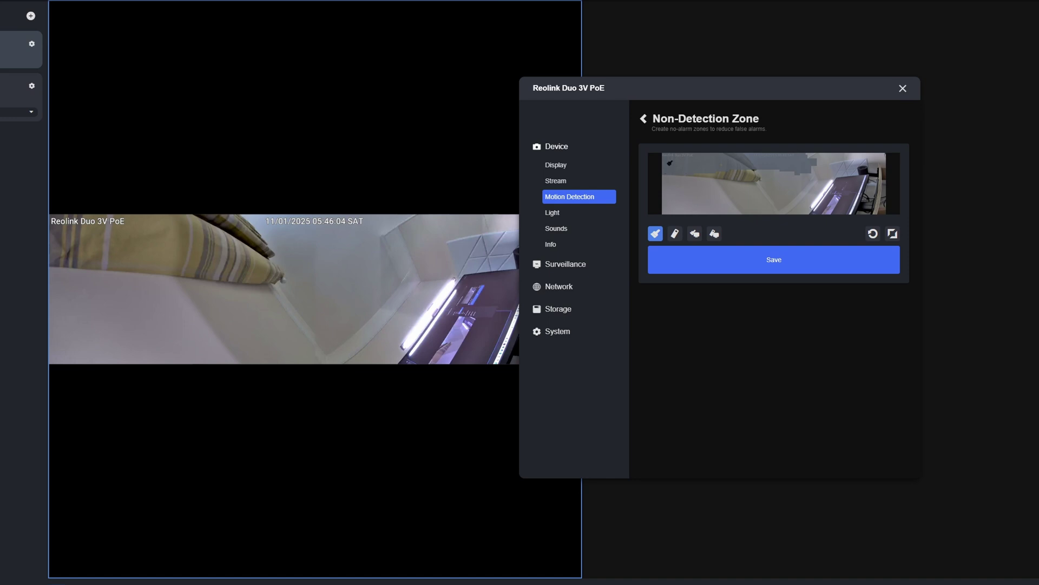
mouse_move(710, 178)
left_mouse_down()
mouse_move(814, 170)
mouse_move(696, 174)
left_mouse_up()
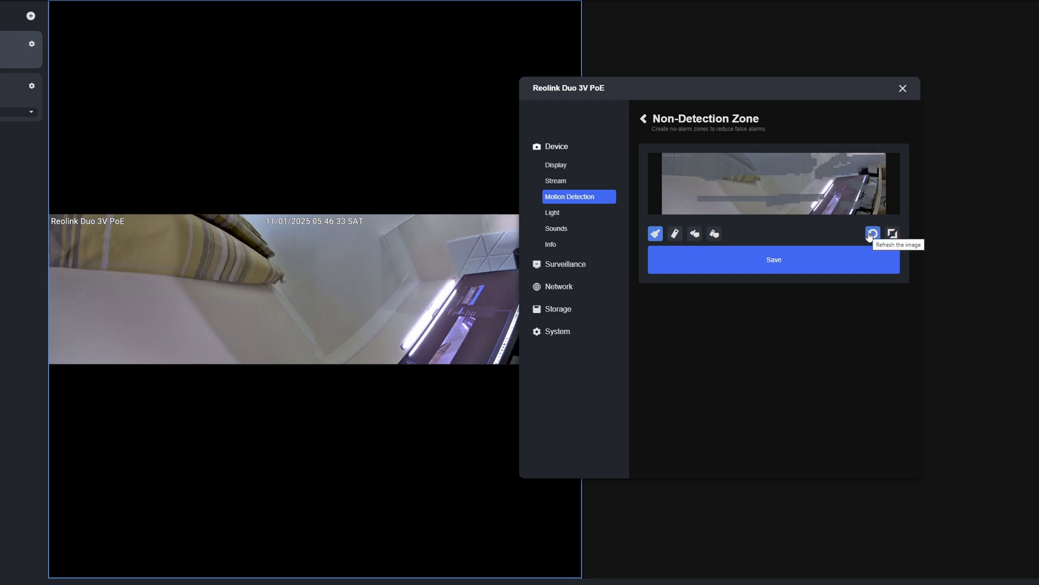
left_click(714, 235)
- Check the Infrared Lights under Light settings, then open the Spotlight settings
left_click(643, 121)
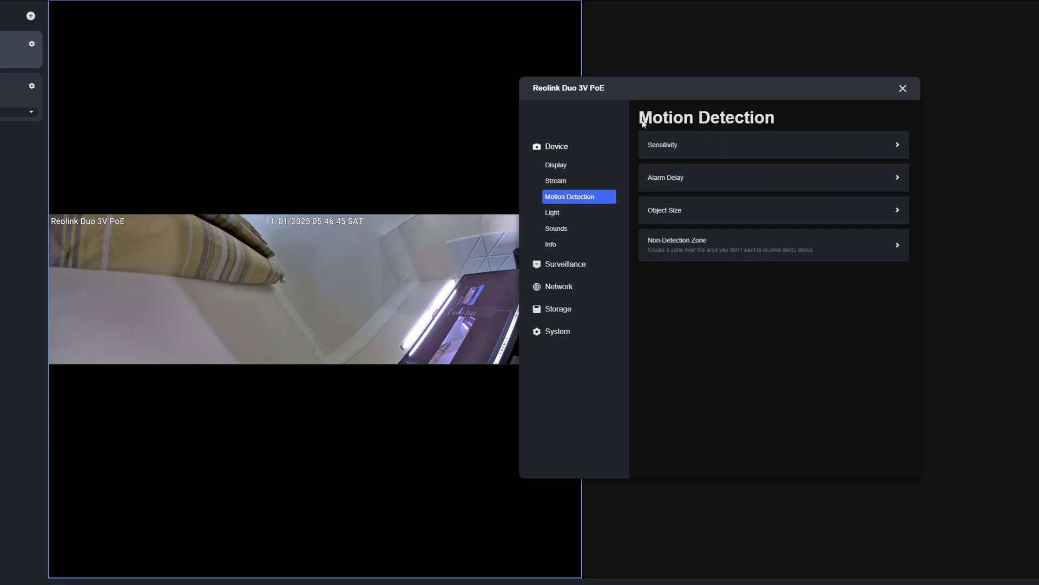
left_click(553, 215)
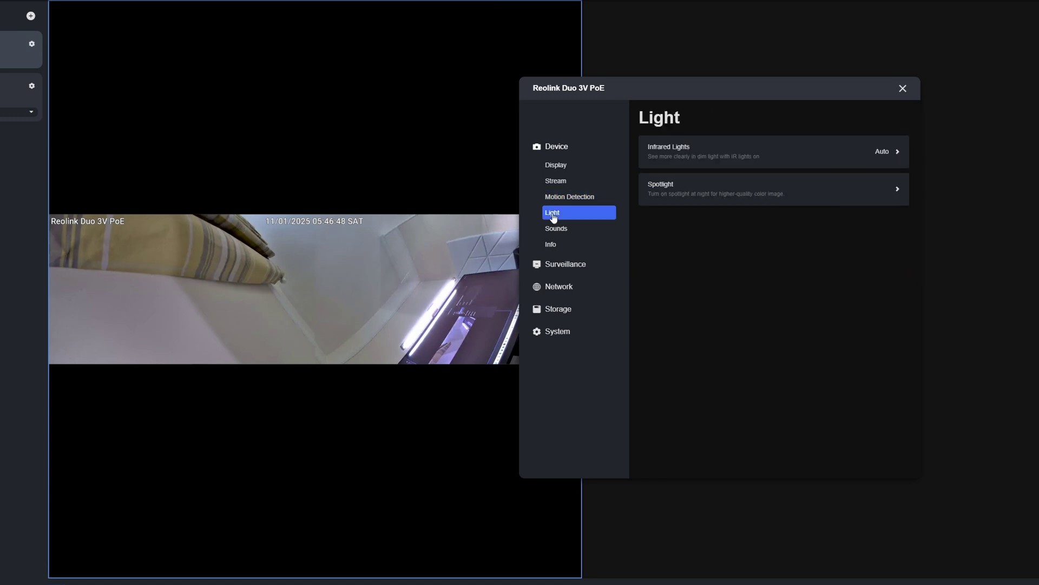
left_click(692, 154)
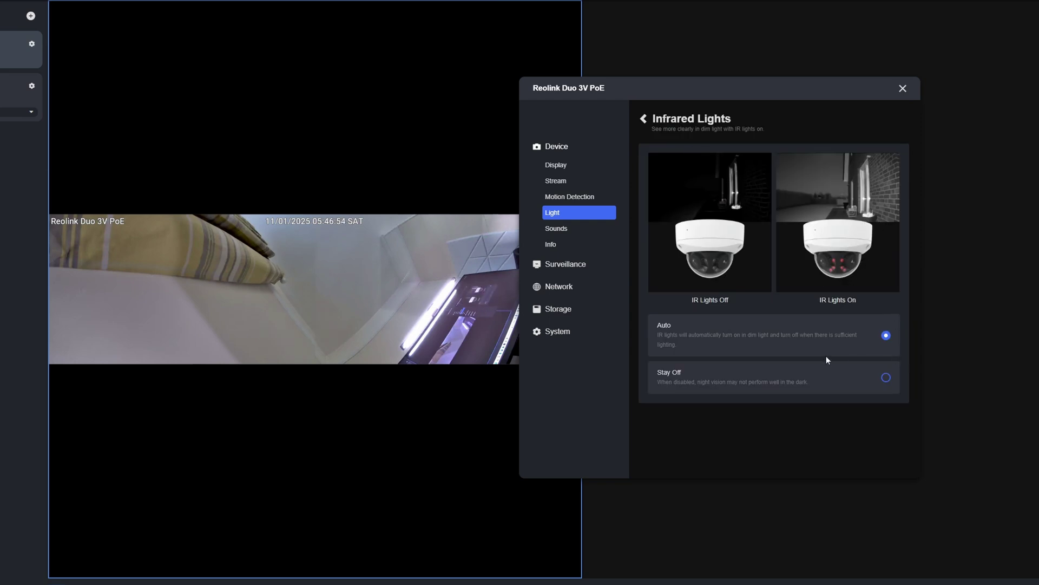
left_click(563, 218)
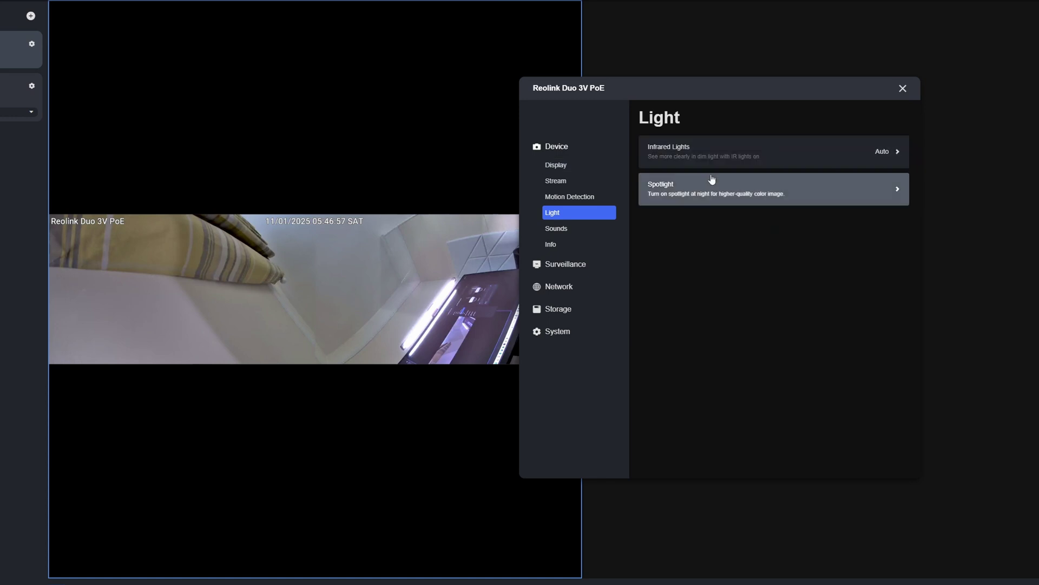
left_click(712, 181)
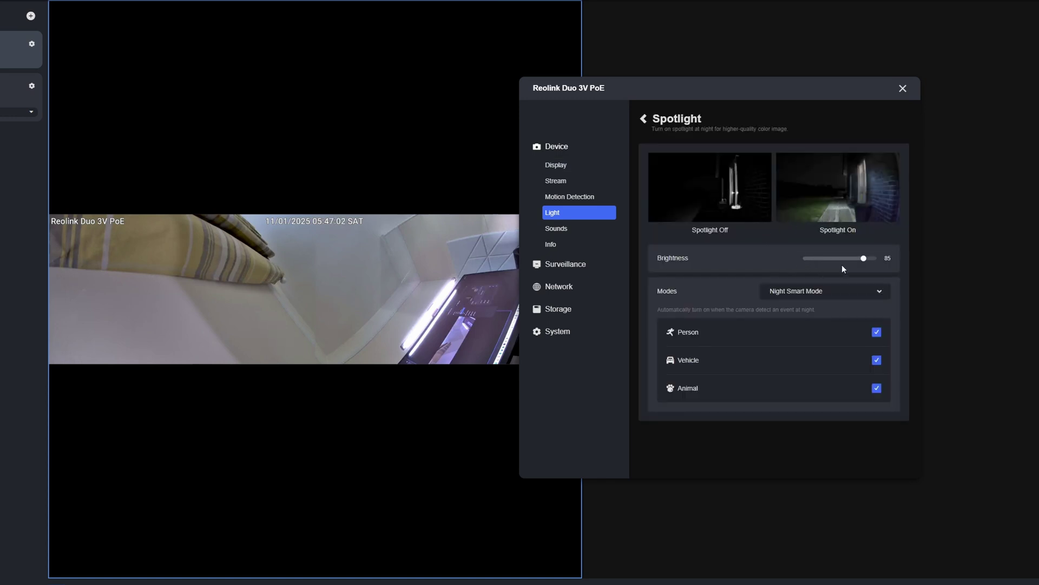
- Keep the spotlight mode at Night Smart Mode and return to the Light overview
left_click(806, 293)
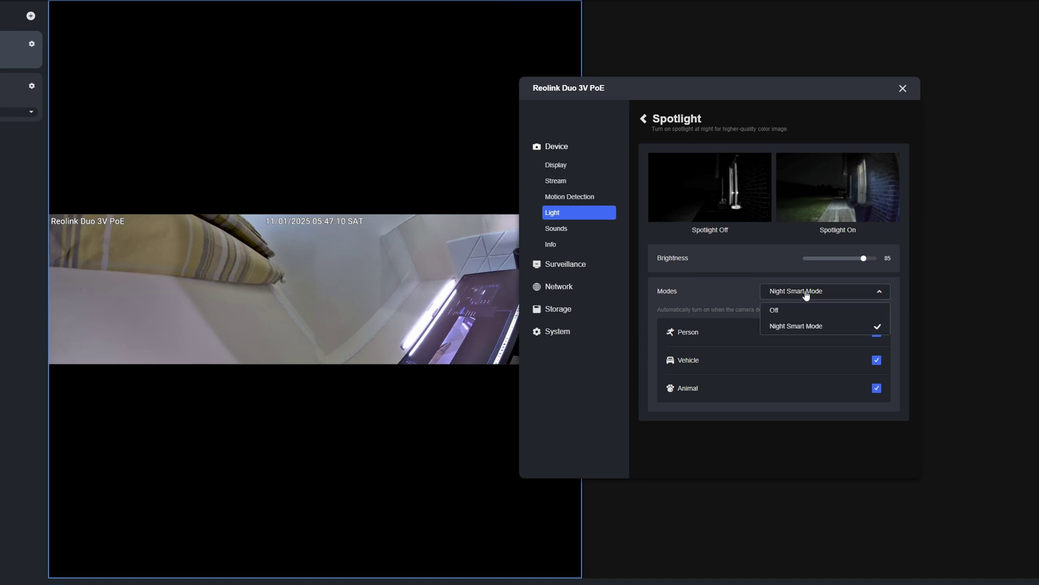
left_click(806, 293)
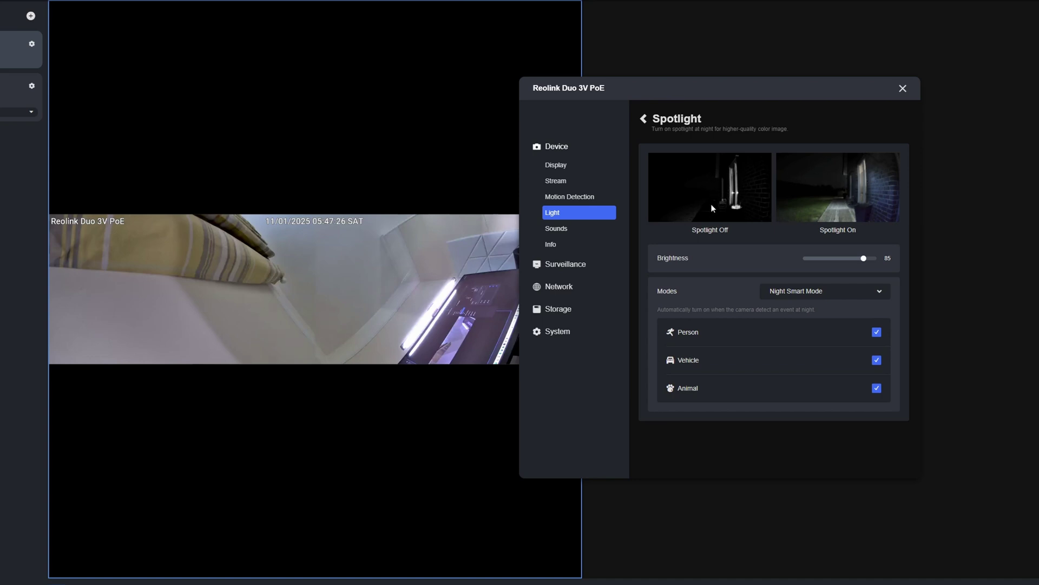
left_click(643, 118)
- Toggle Record Audio on the Sounds page, then view the camera's Info page
left_click(556, 232)
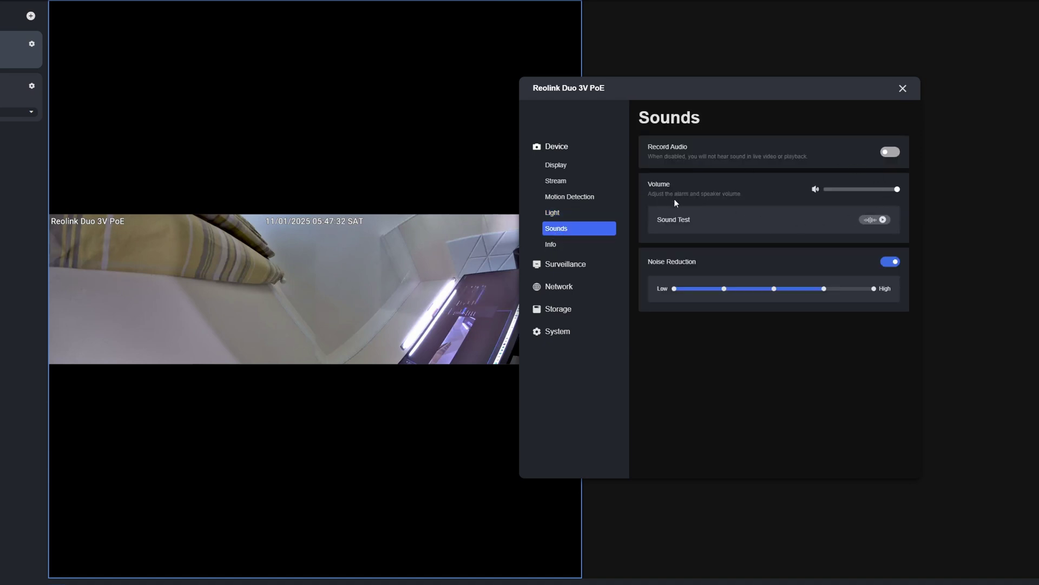
left_click(891, 153)
left_click(555, 247)
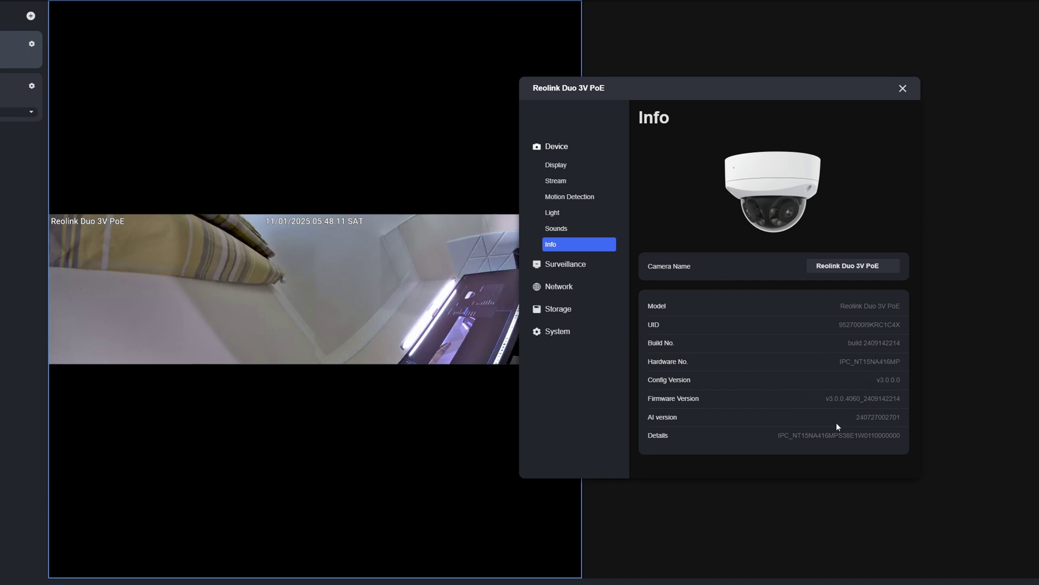
- Step through the Record, Email, FTP, Siren and Push pages, ending at the 20-second push interval
left_click(564, 266)
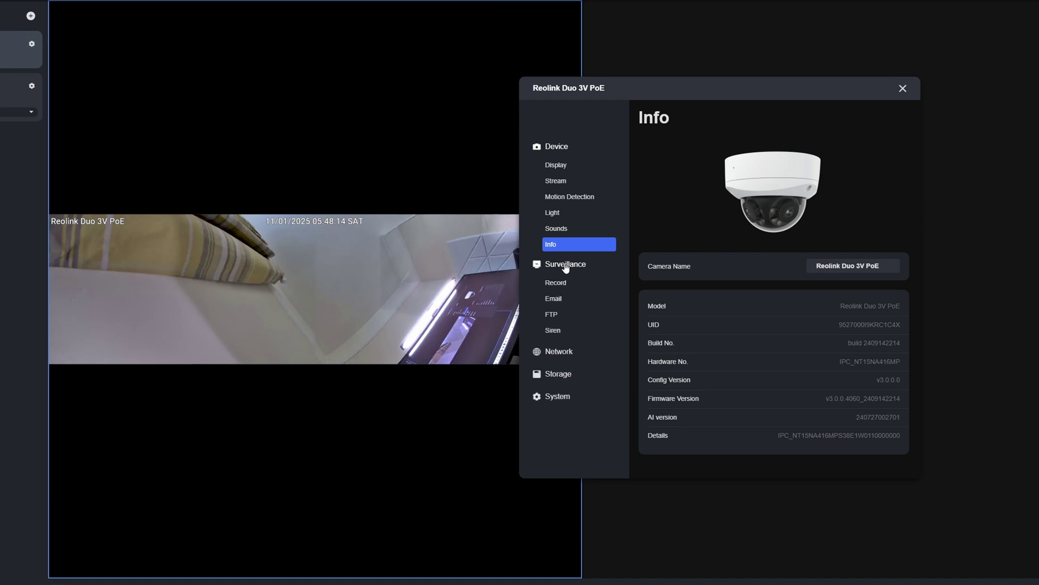
left_click(560, 282)
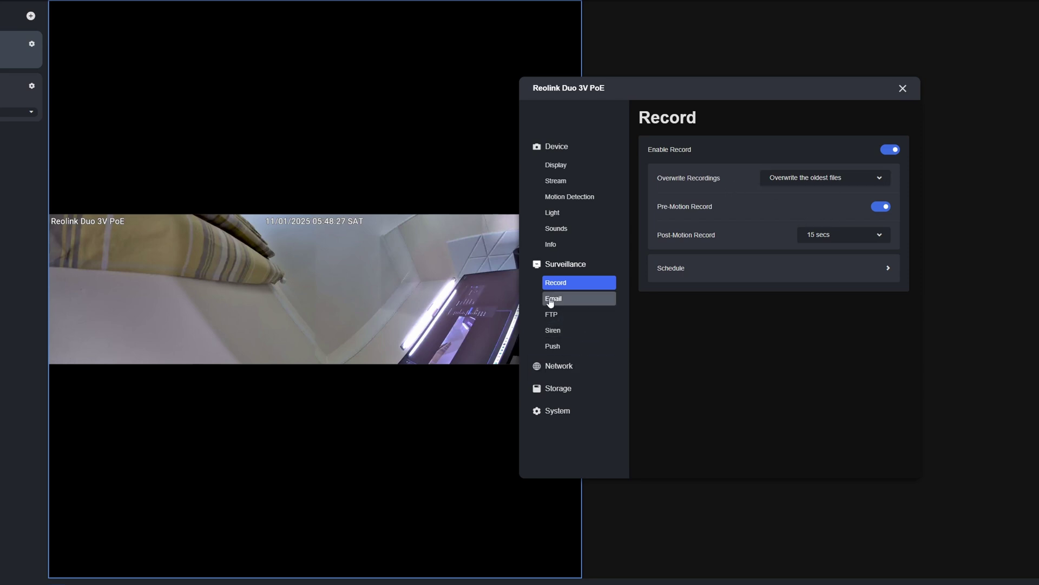
left_click(576, 300)
left_click(563, 320)
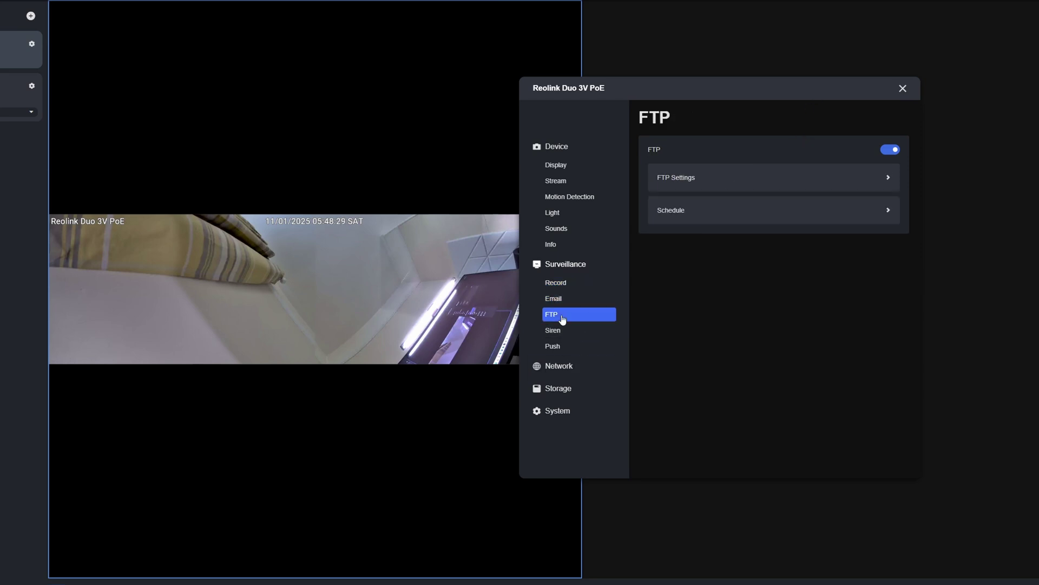
left_click(559, 332)
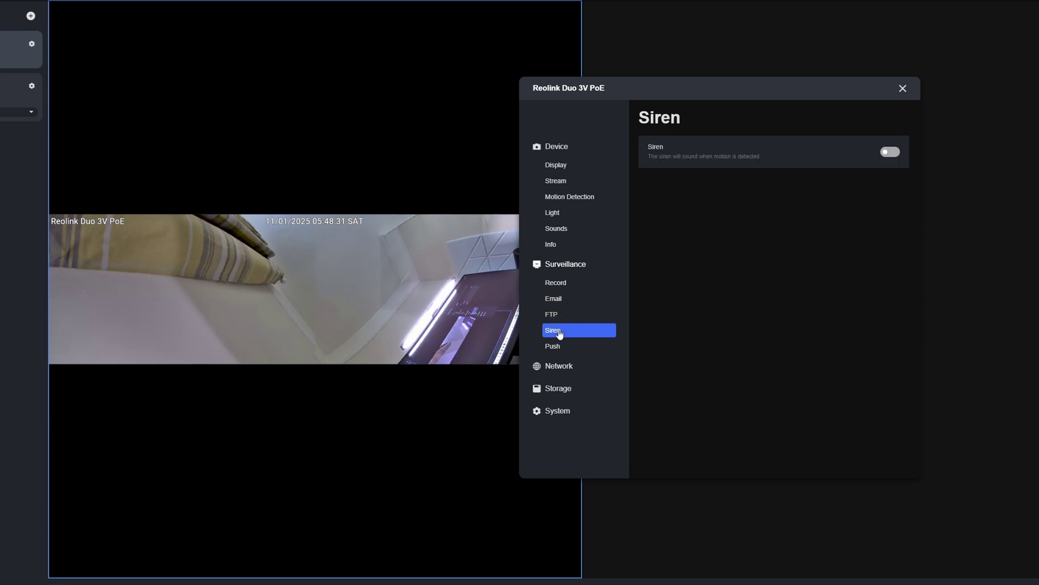
left_click(557, 347)
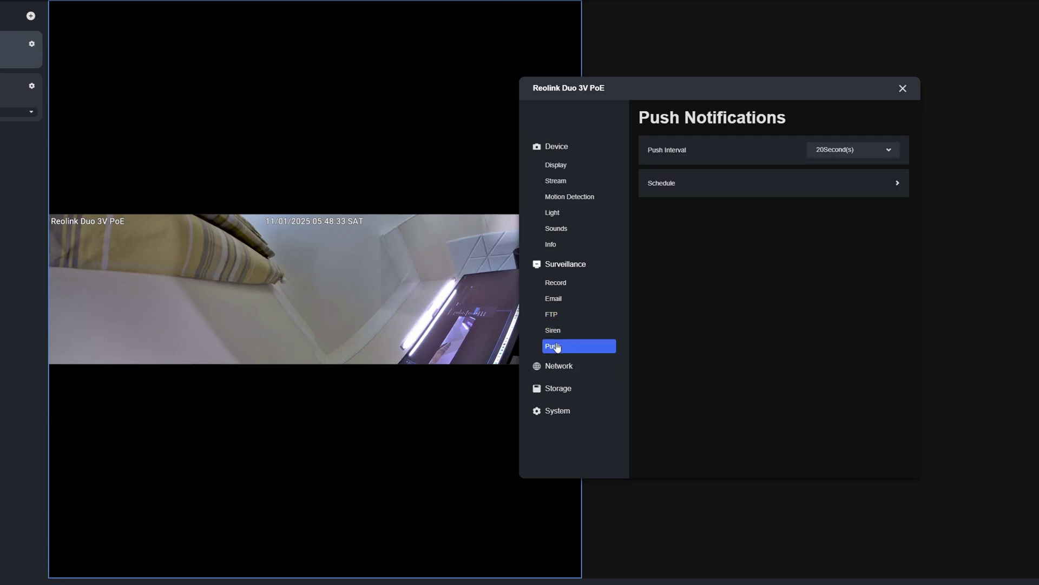
- Check the camera's IP details under Network Information, then view the DHCP and Auto DNS network settings
left_click(557, 366)
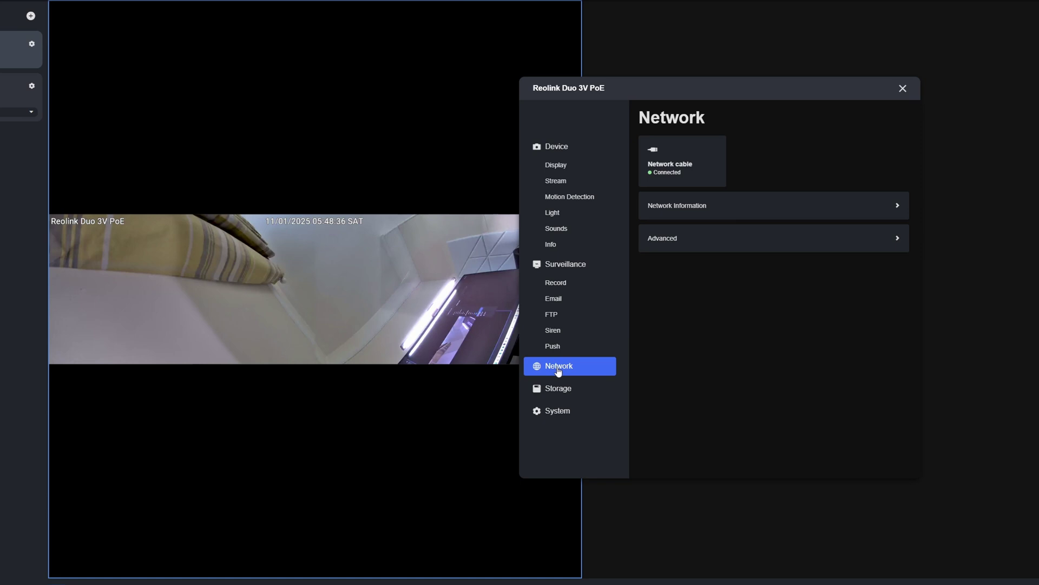
left_click(697, 209)
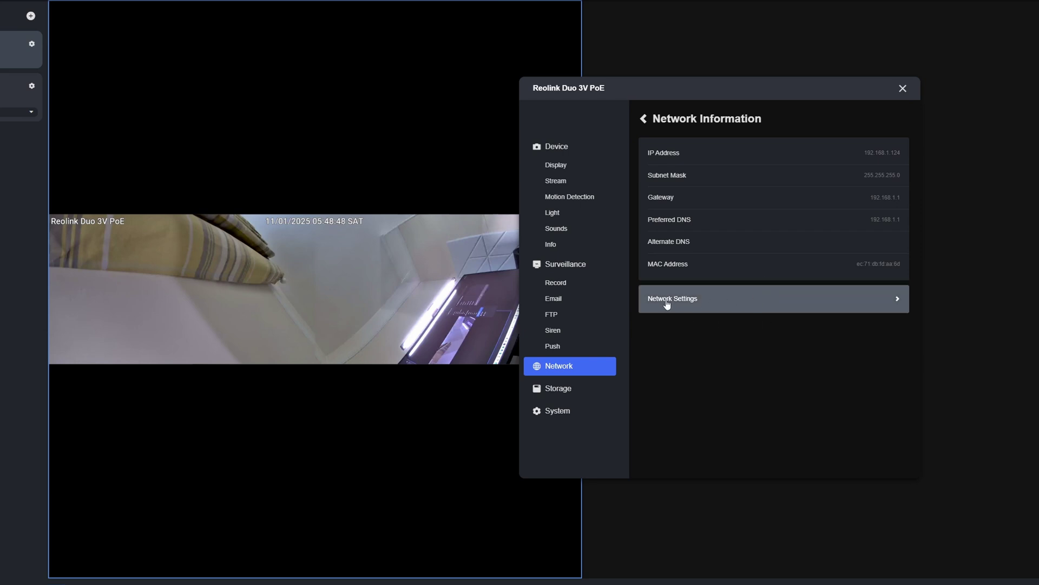
left_click(687, 301)
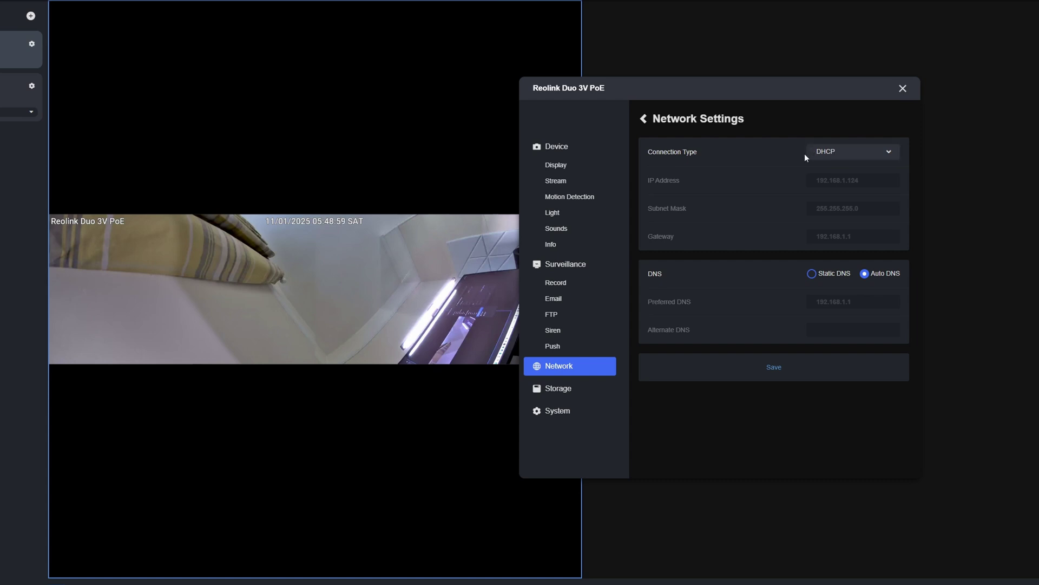
- In Advanced > NTP Settings, choose Other, enter 0.uk.pool.ntp.org on port 123, and save
left_click(643, 119)
left_click(643, 119)
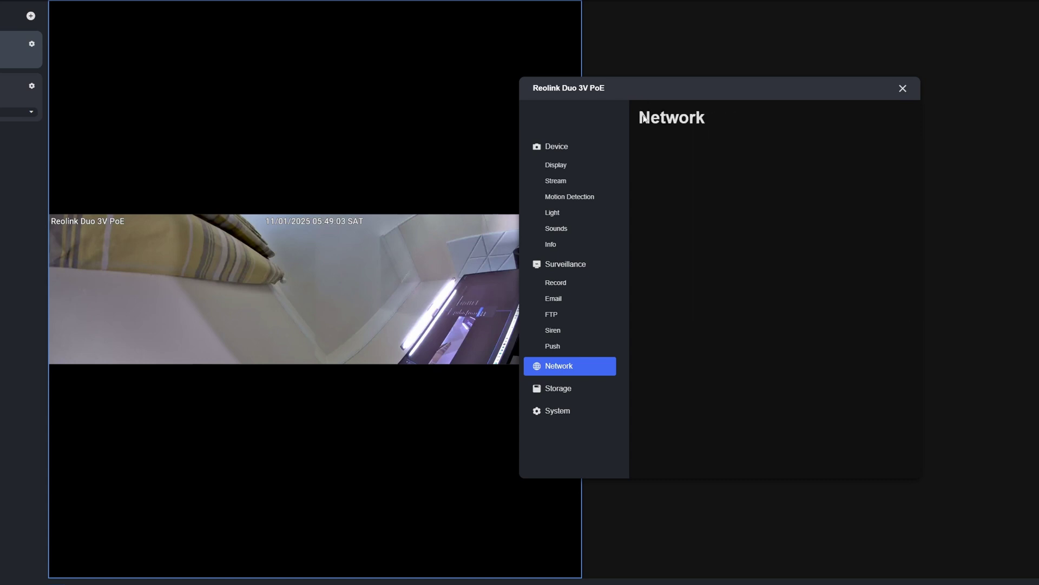
left_click(670, 238)
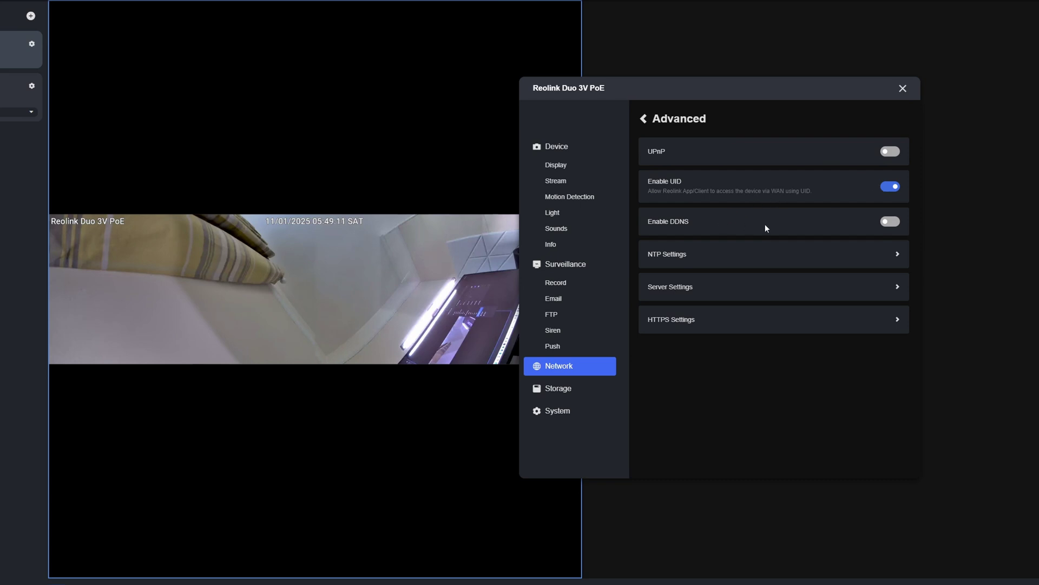
left_click(678, 257)
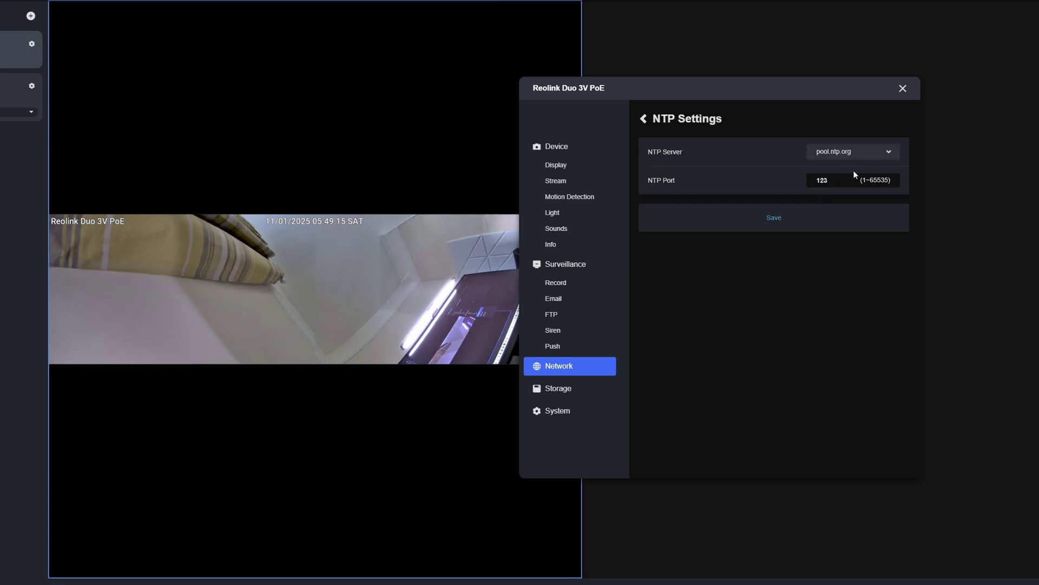
left_click(878, 153)
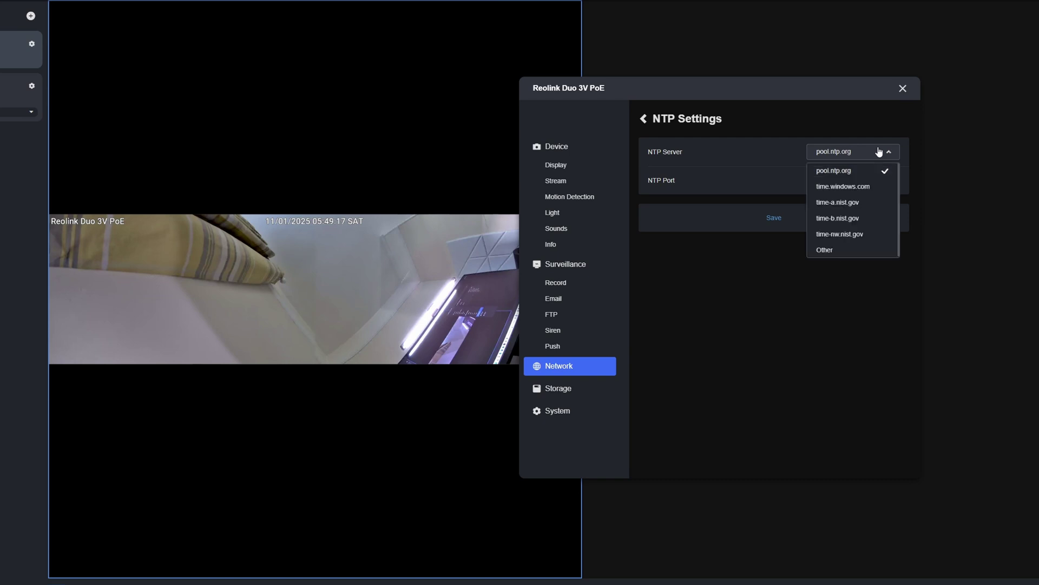
left_click(840, 249)
left_click(840, 182)
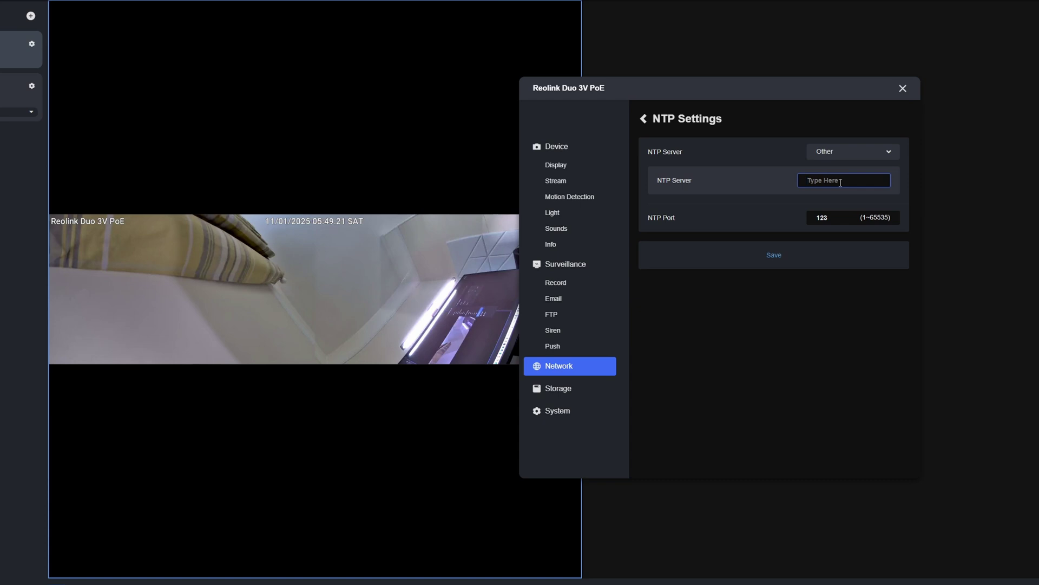
type("0.uk.pool.ntp.org")
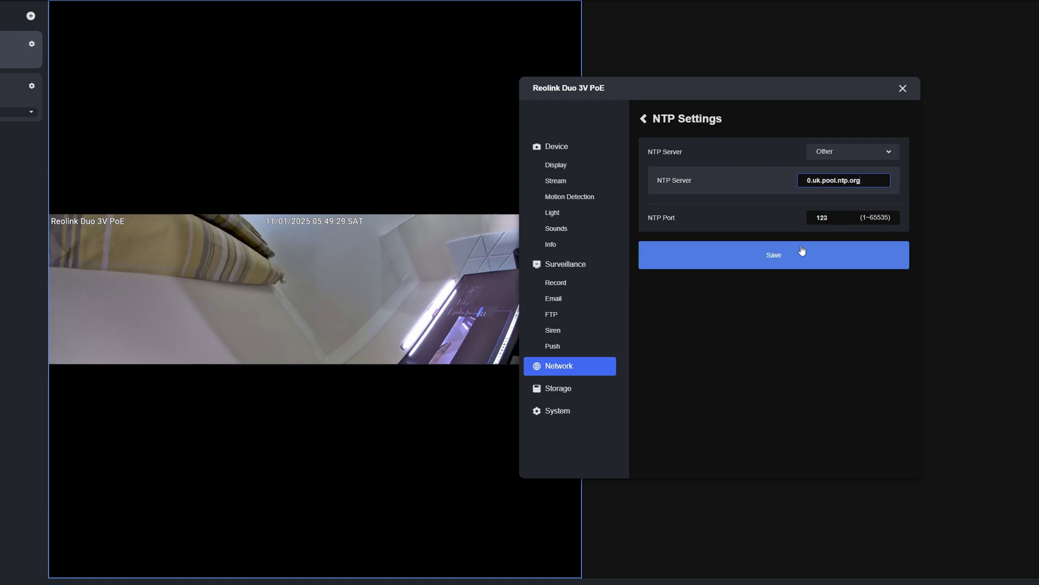
left_click(769, 259)
- Enable the RTSP and ONVIF services in Server Settings, accepting the encryption warnings
left_click(710, 286)
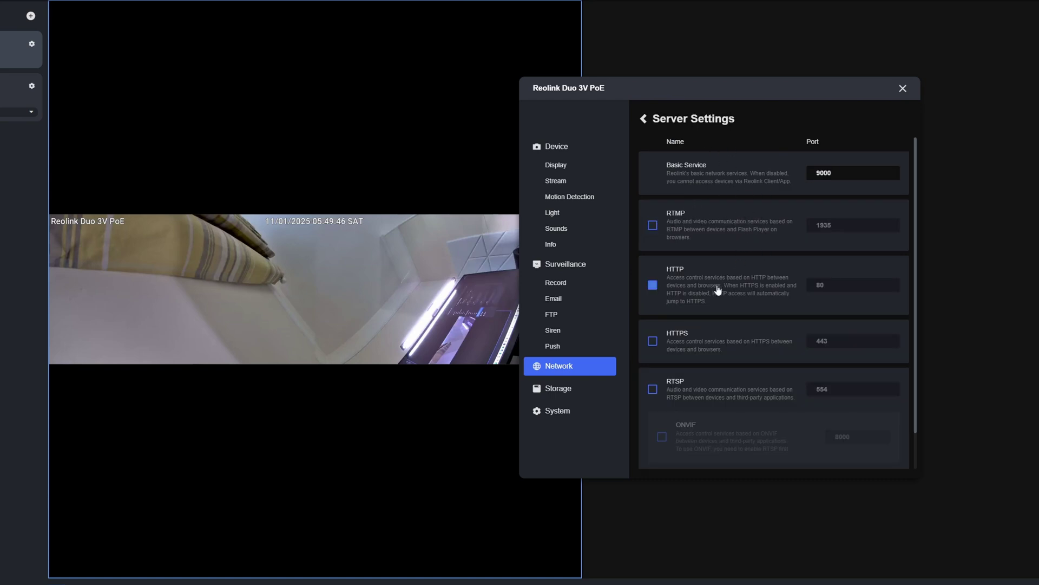
scroll(734, 292, "down", 1)
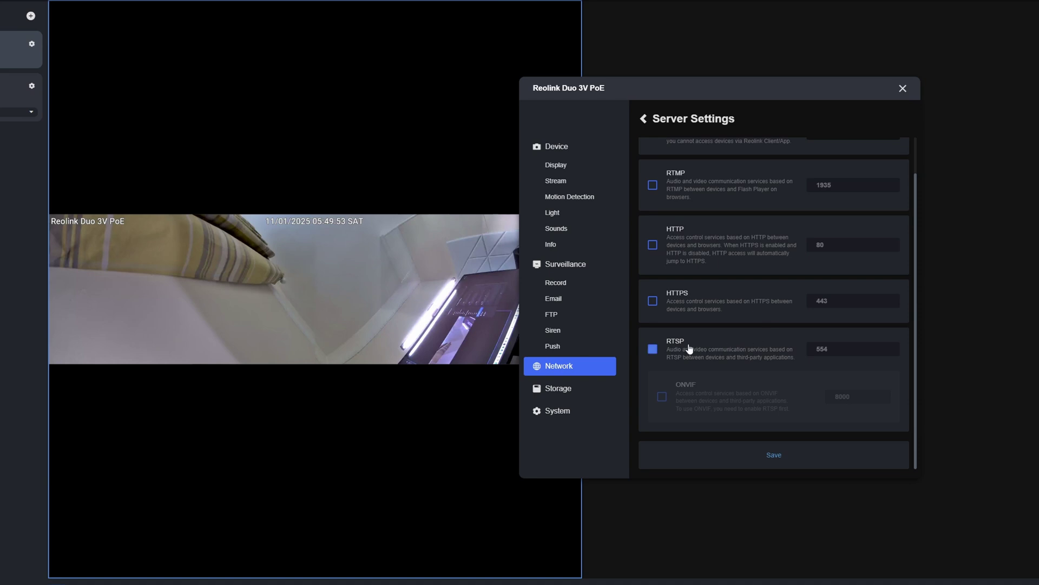
left_click(653, 351)
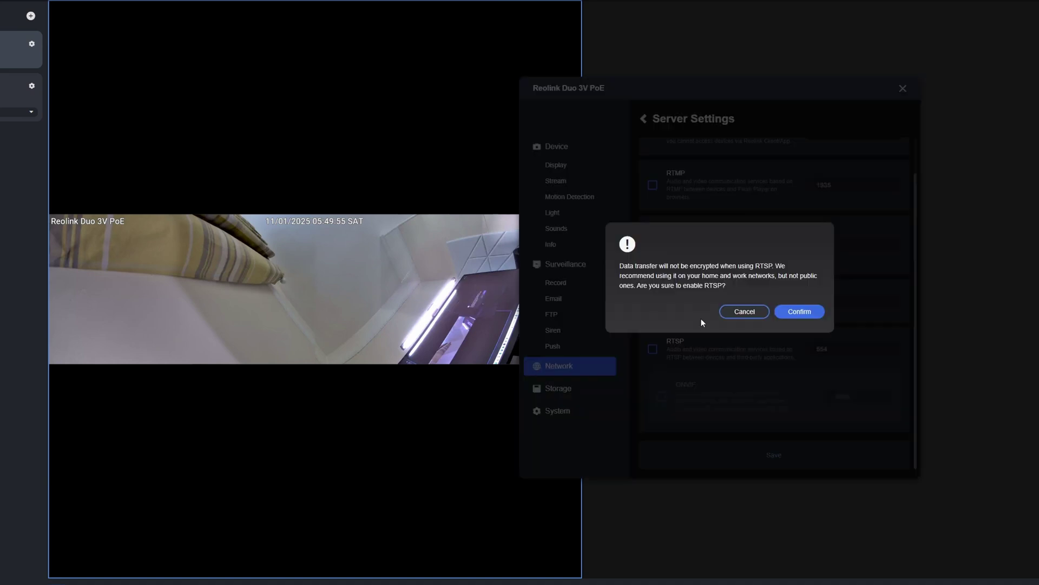
left_click(802, 310)
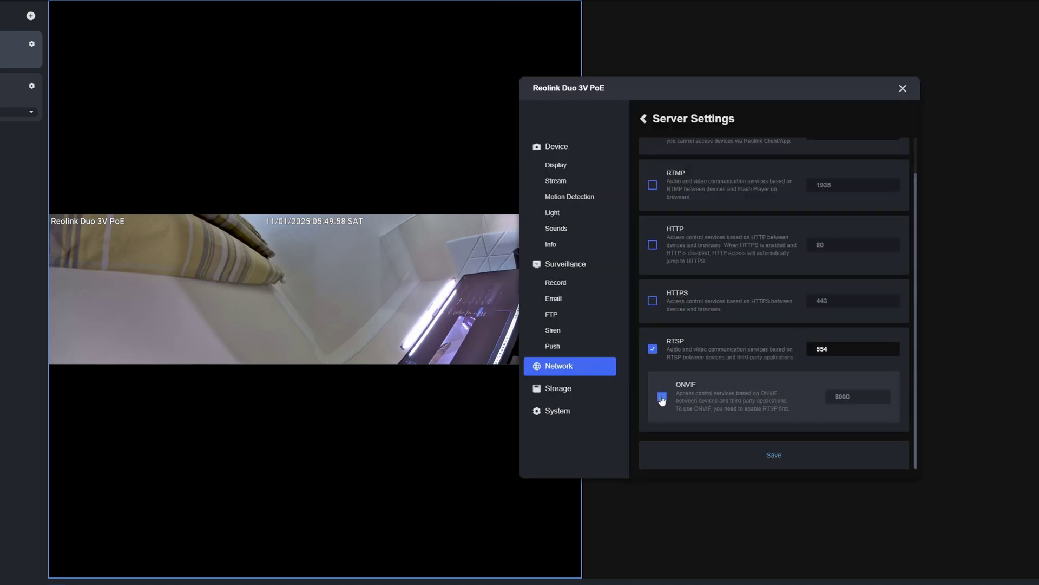
left_click(662, 396)
left_click(801, 311)
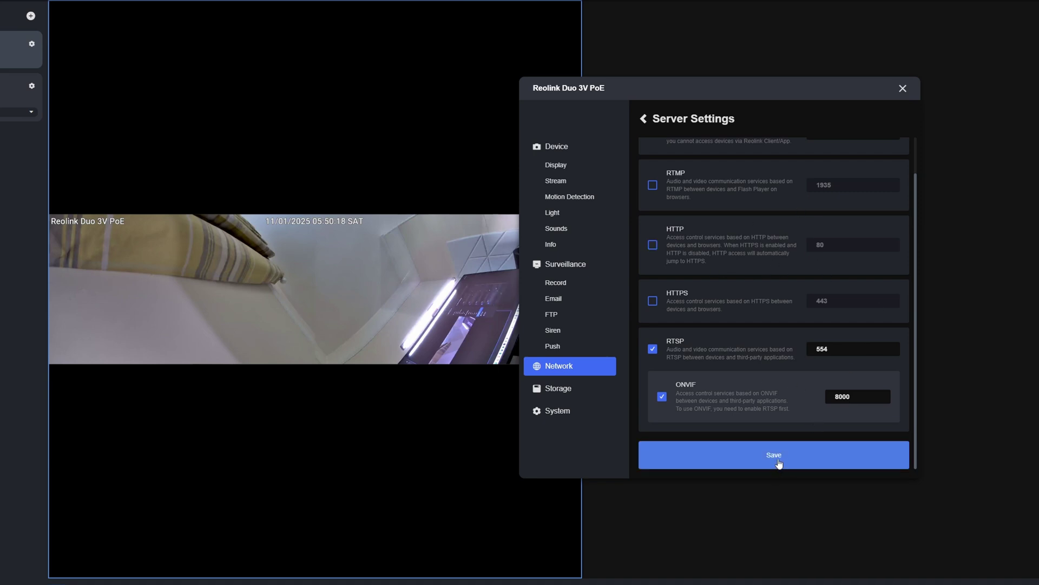
- Revisit the server port settings, then look over the HTTPS certificate settings
left_click(643, 120)
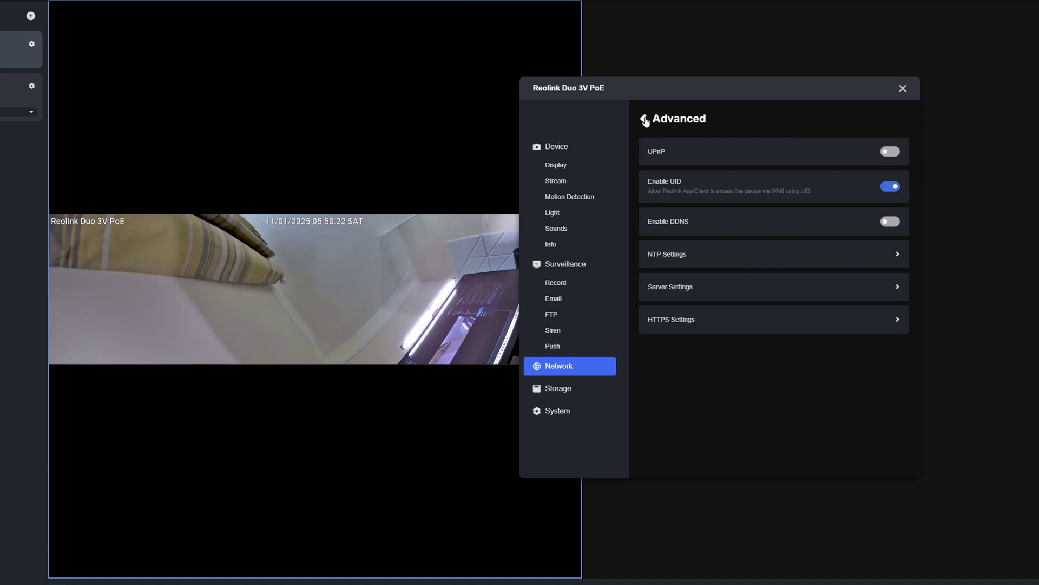
left_click(714, 297)
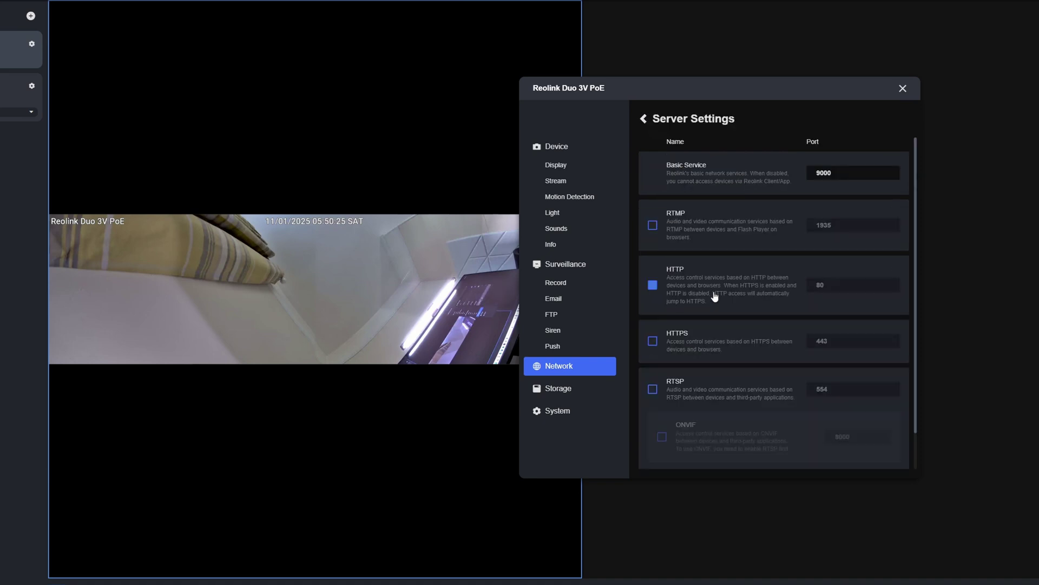
left_click(643, 119)
left_click(725, 322)
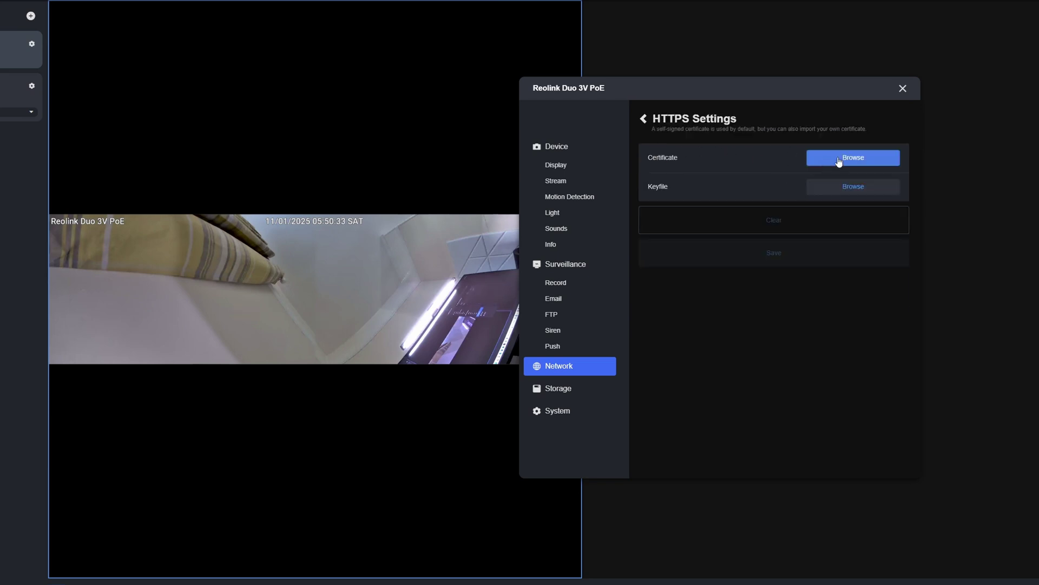
left_click(643, 117)
- Format the SD card from Storage > SD Card, confirming the erase in Format Storage
left_click(570, 391)
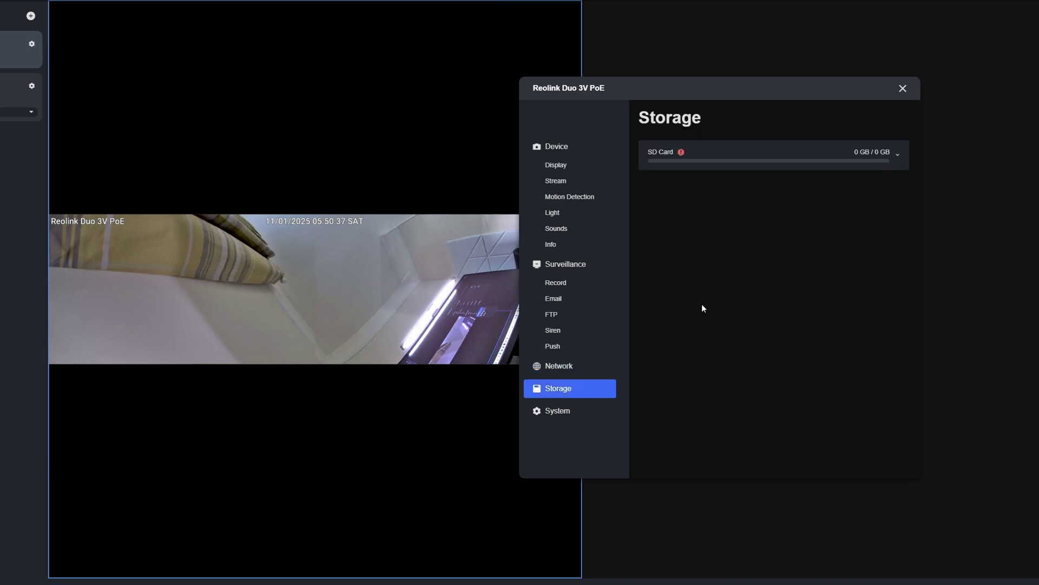
left_click(682, 156)
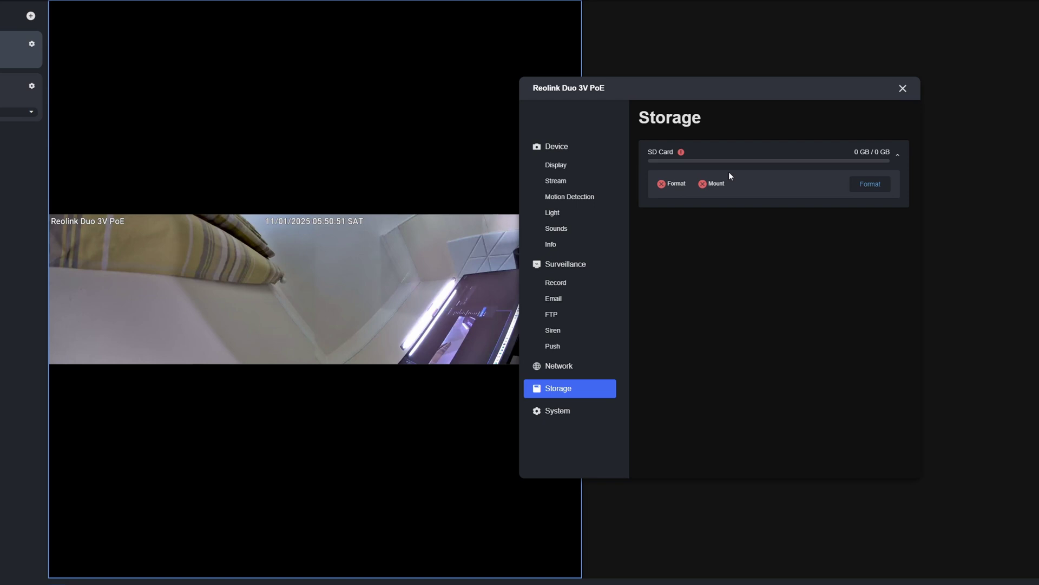
left_click(868, 189)
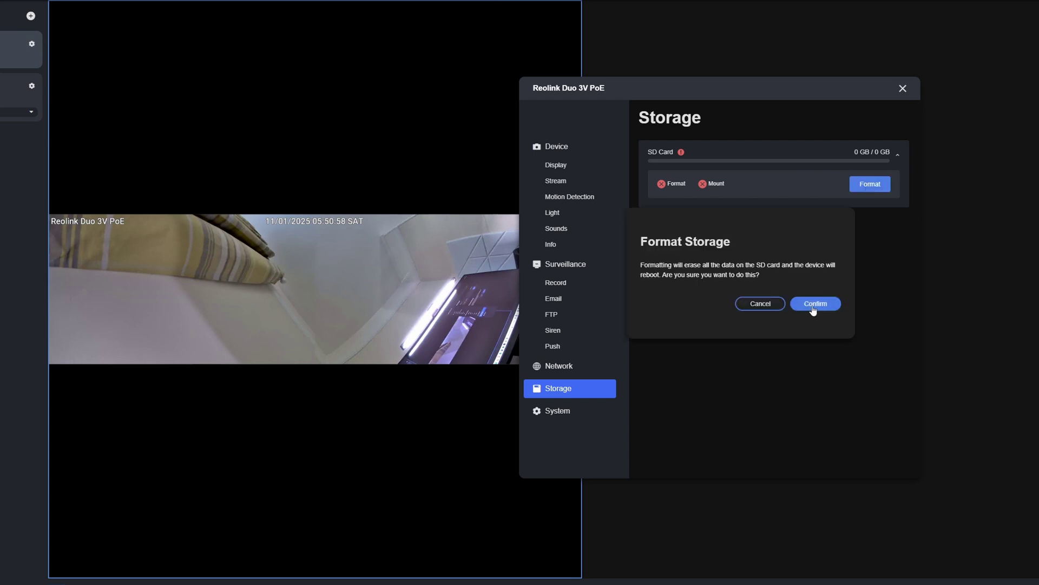
left_click(815, 304)
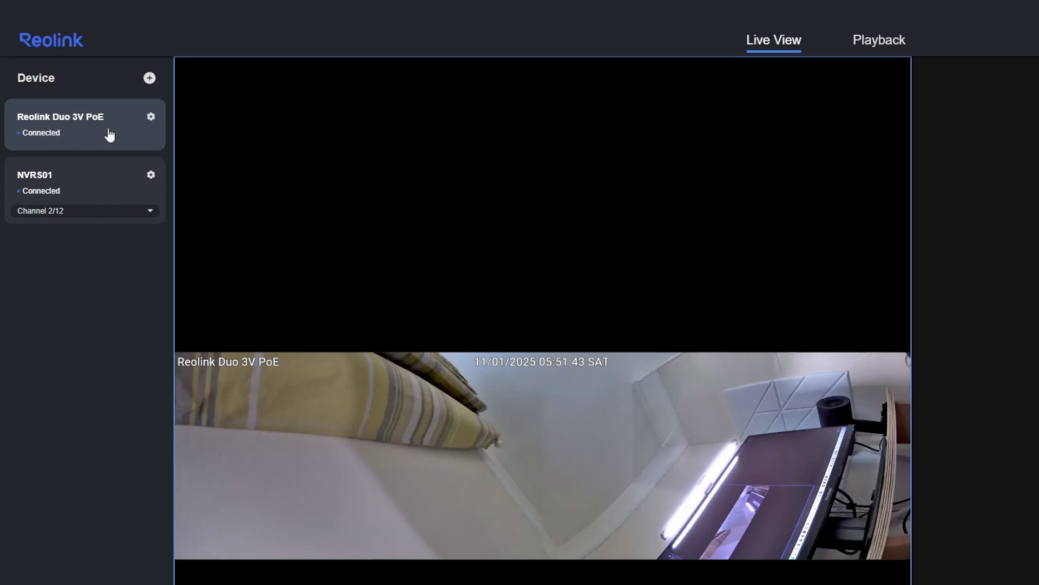
- Reopen the camera's Storage settings and verify the SD card reads 0 GB / 238.26 GB, formatted and mounted
left_click(151, 118)
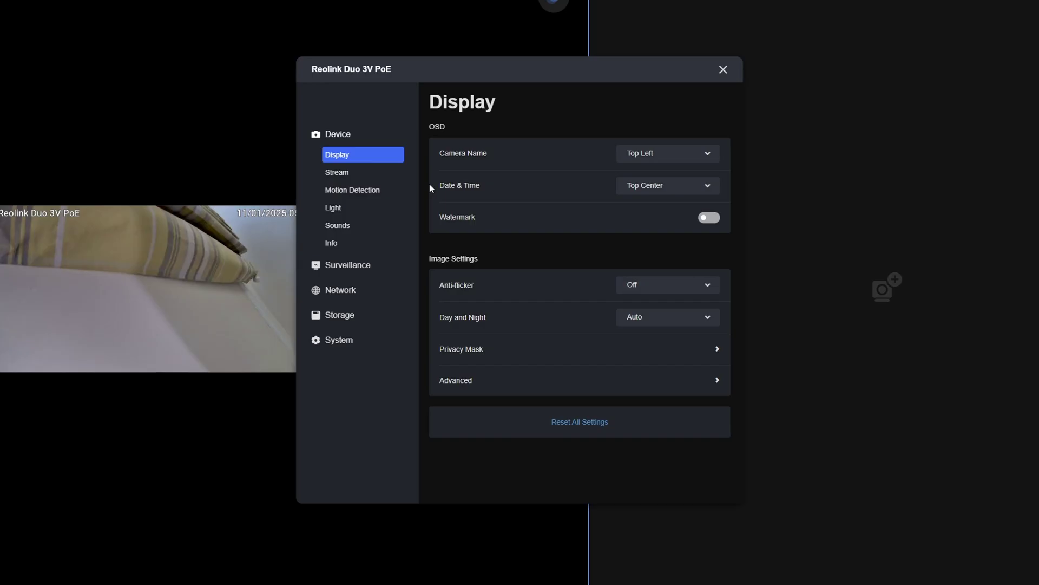
left_click(346, 317)
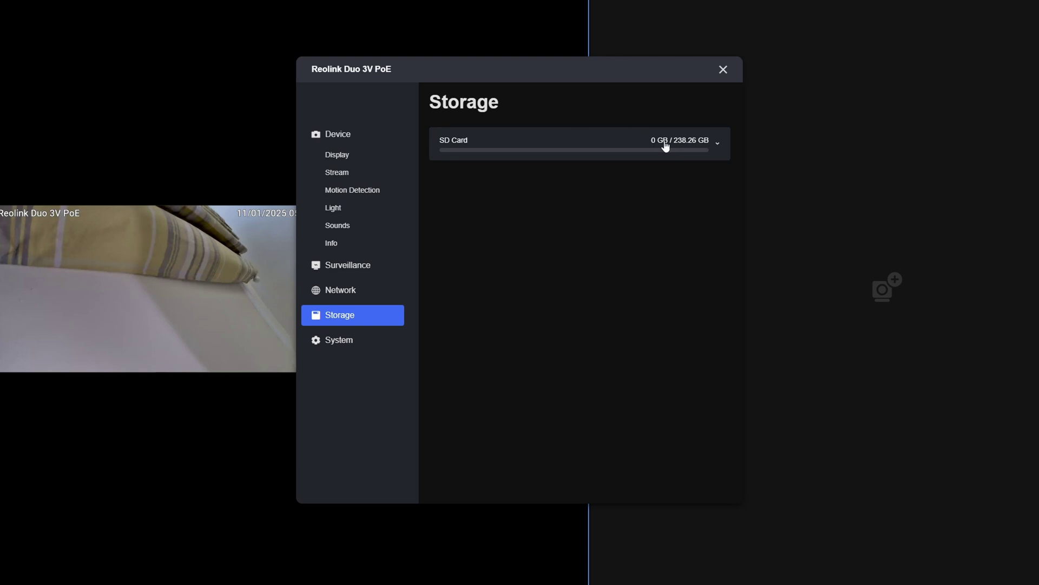
left_click(718, 145)
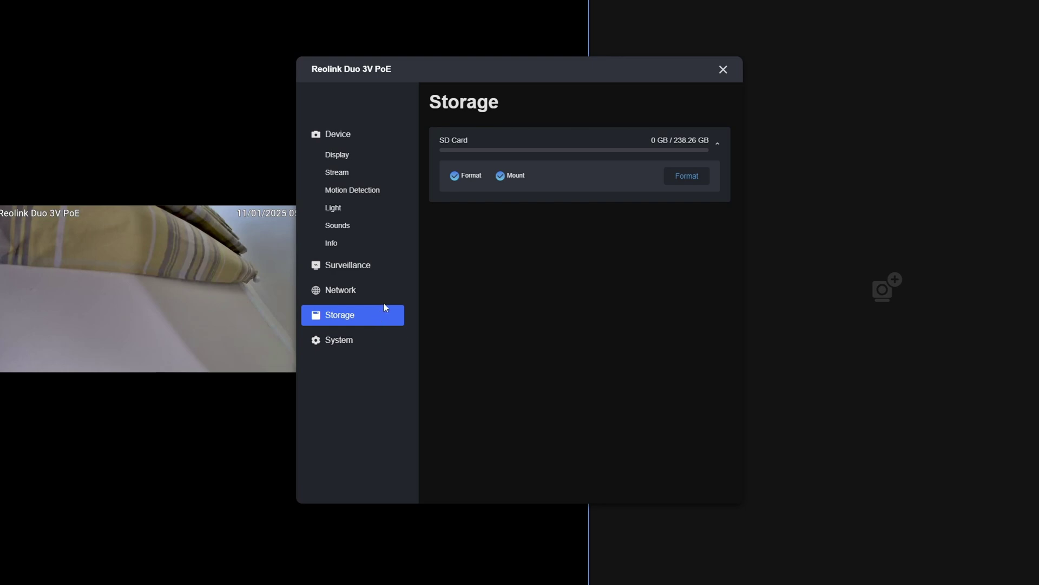
left_click(340, 342)
- Review Share Device and Login Settings, cancelling the Change Password form without changes
left_click(360, 365)
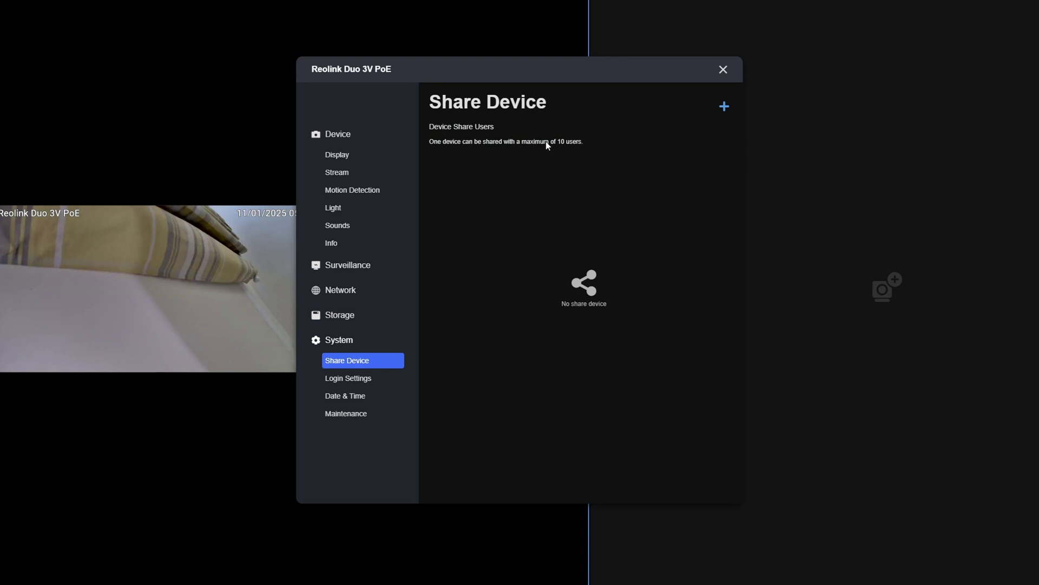
left_click(347, 380)
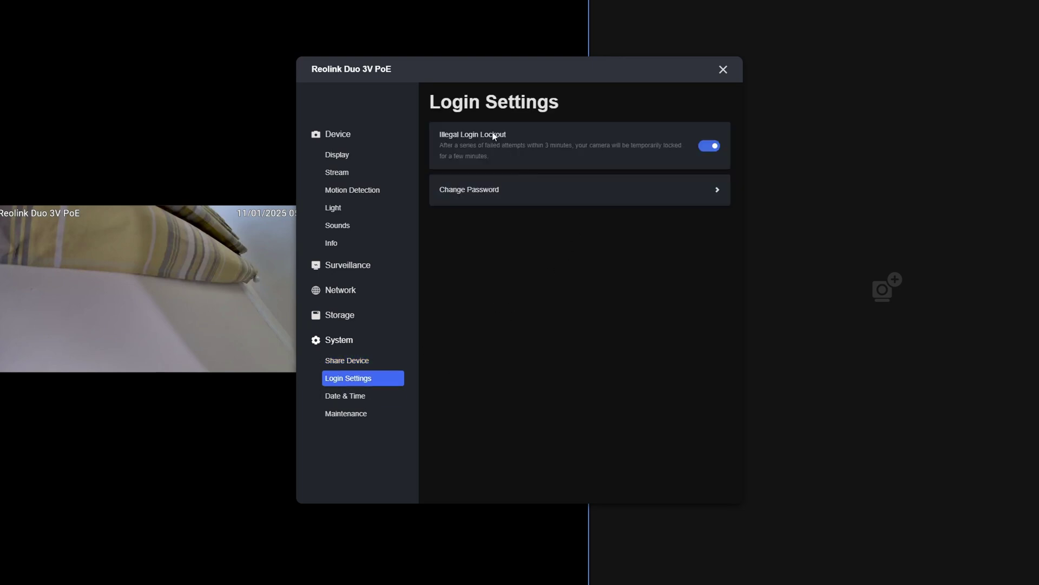
left_click(487, 195)
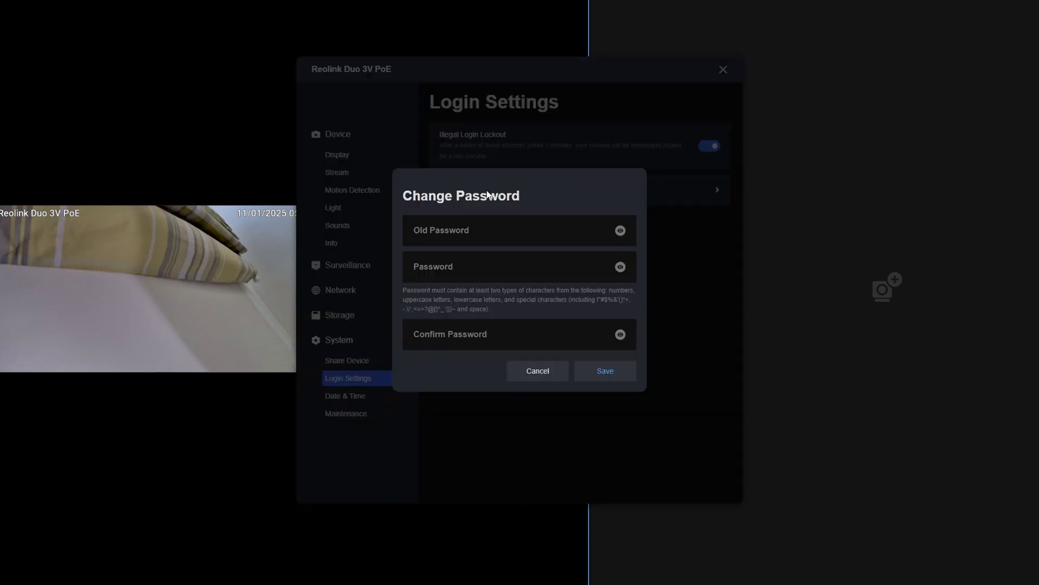
left_click(550, 377)
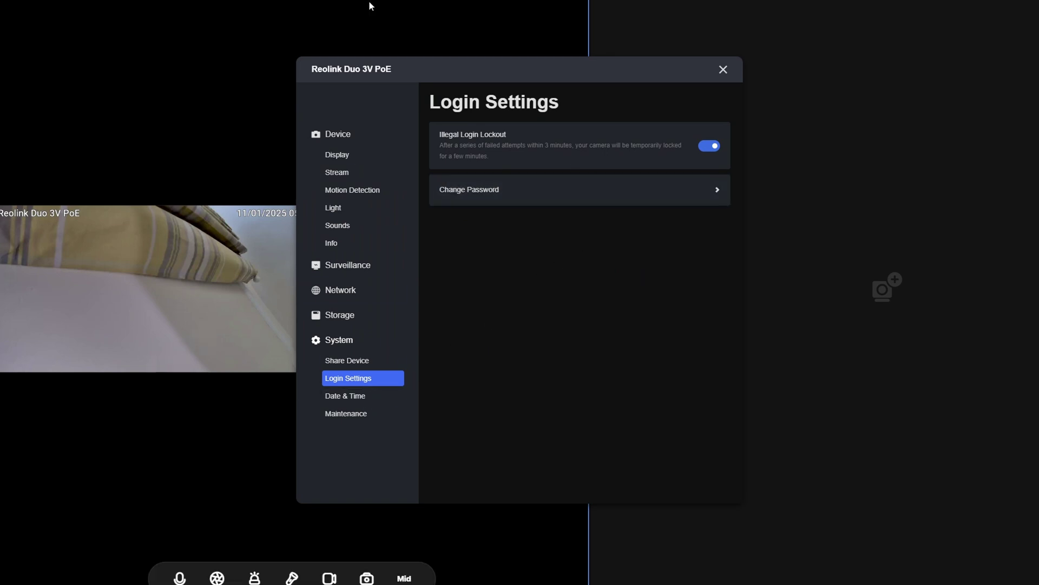
- Synchronize the camera clock with network time on the Date & Time page
left_click(354, 398)
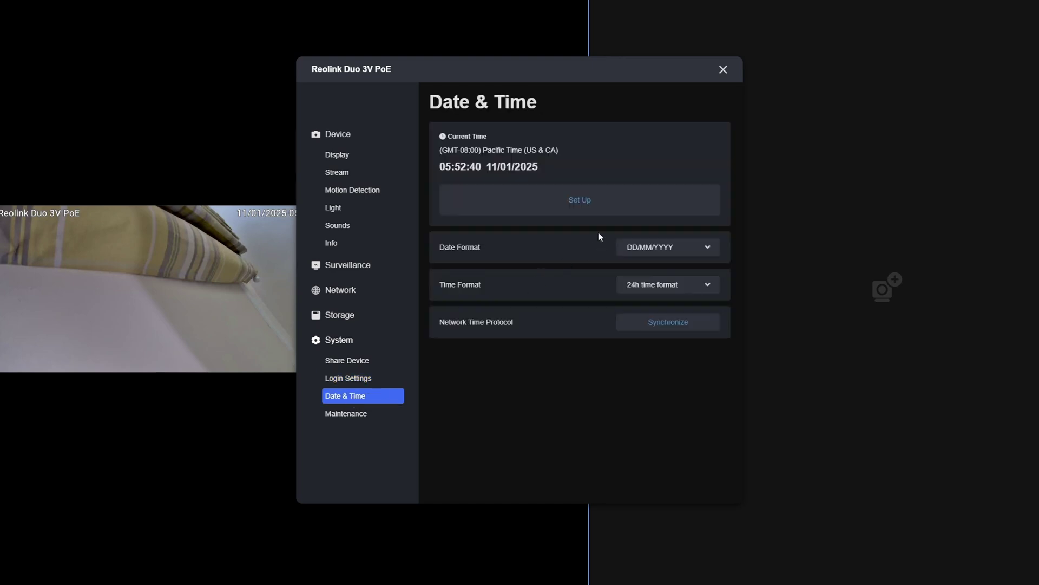
left_click_drag(474, 73, 633, 82)
mouse_move(281, 215)
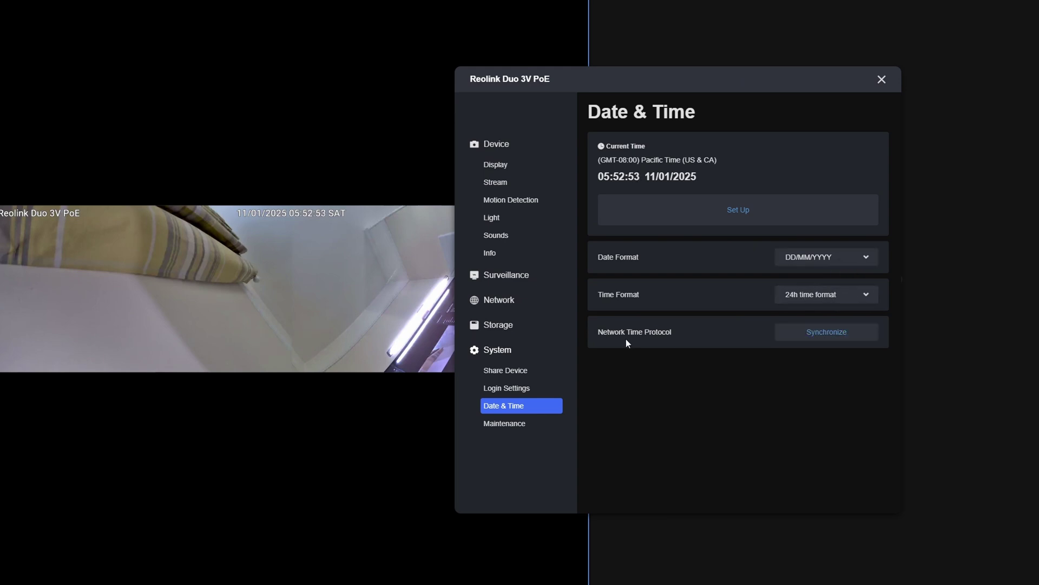
left_click(832, 334)
- Set the time zone to (GMT+00:00) Dublin, Edinburgh, London and apply the modified time
left_click(743, 212)
left_click(797, 221)
scroll(807, 271, "down", 3)
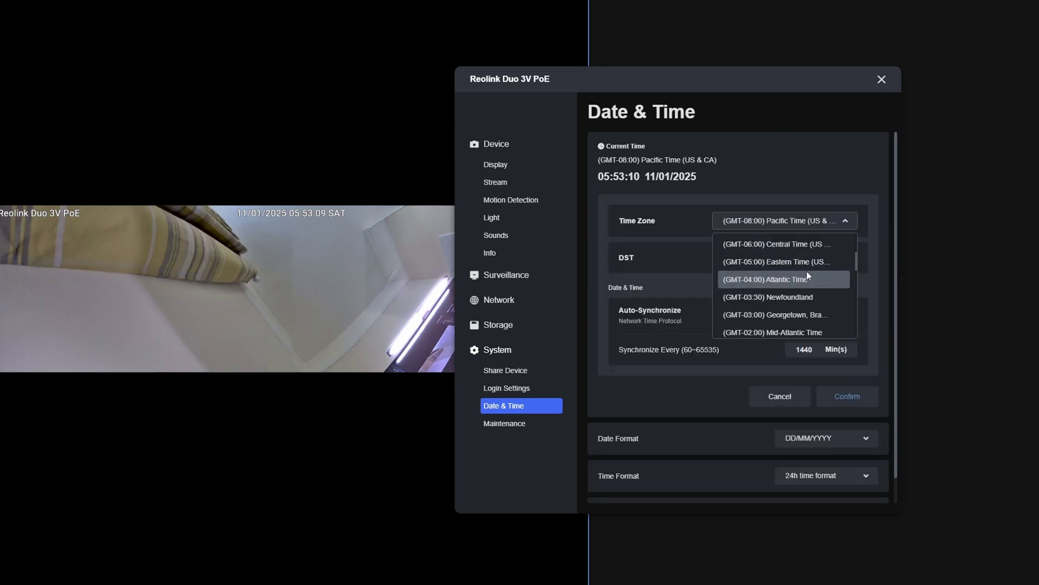
left_click(790, 298)
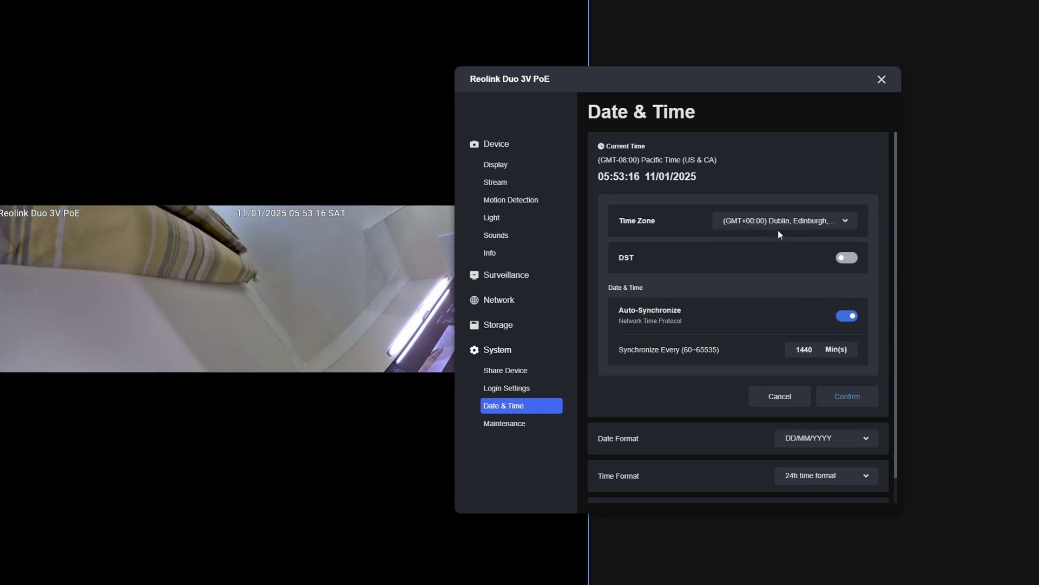
left_click(858, 398)
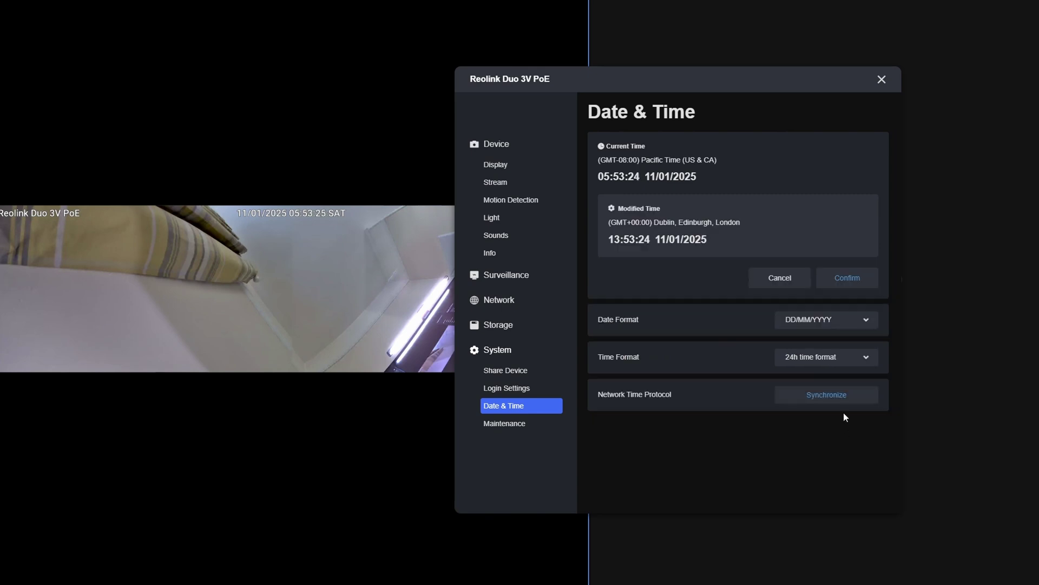
left_click(850, 277)
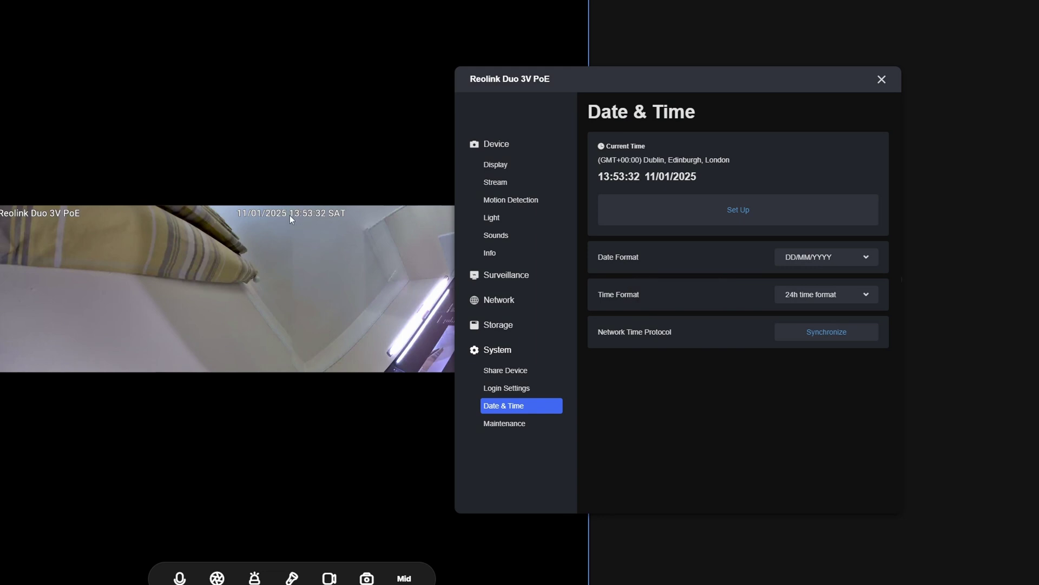
- Under Maintenance, switch off Auto Reboot, check for the latest firmware, and disable Auto Update
left_click(518, 424)
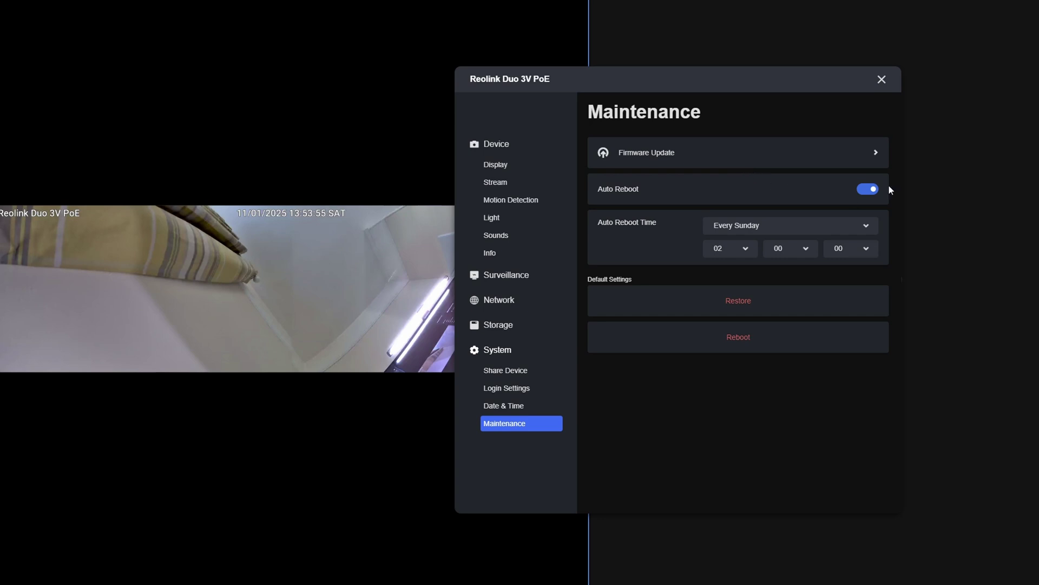
left_click(868, 189)
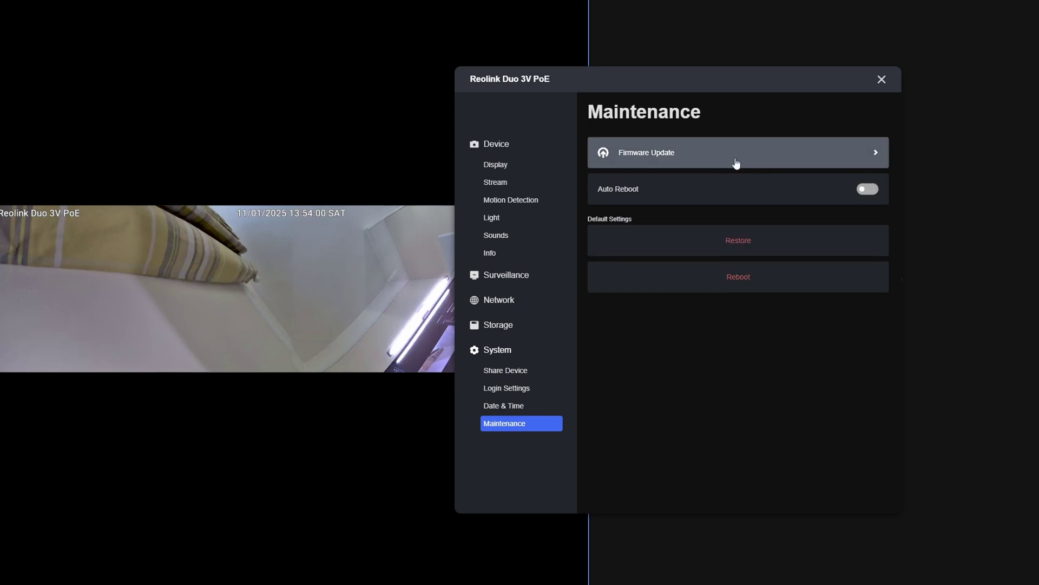
left_click(676, 155)
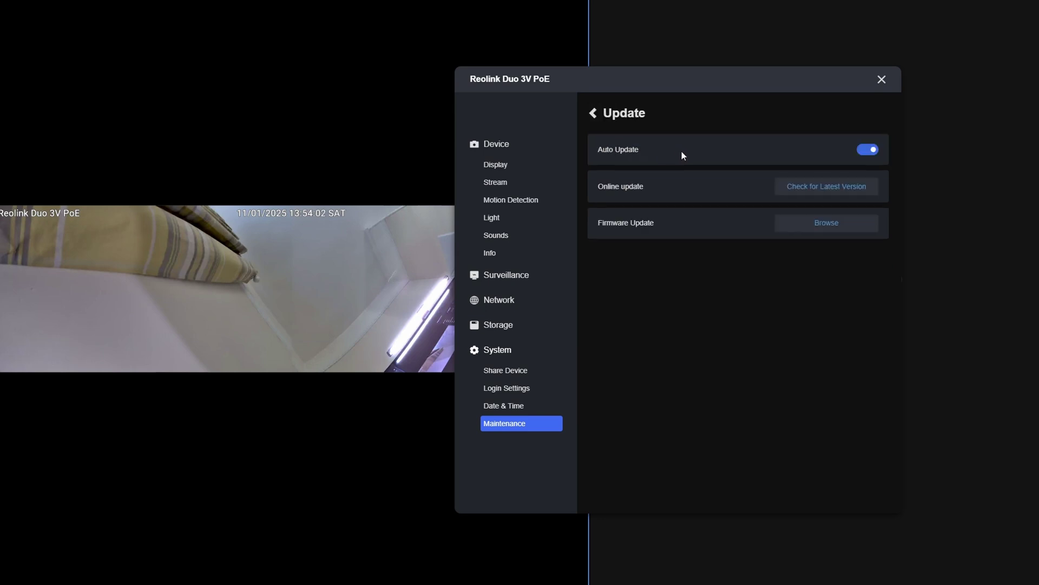
left_click(831, 188)
left_click(873, 151)
left_click(595, 113)
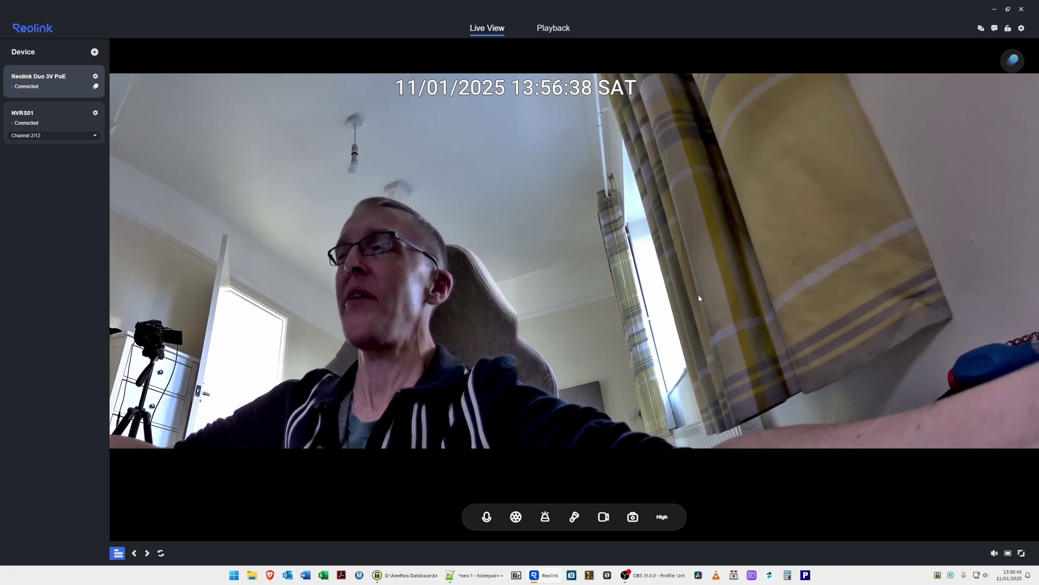
- Scroll over the enlarged Live View of the Duo 3V PoE feed streaming at High quality
scroll(698, 299, "up", 1)
scroll(699, 298, "down", 1)
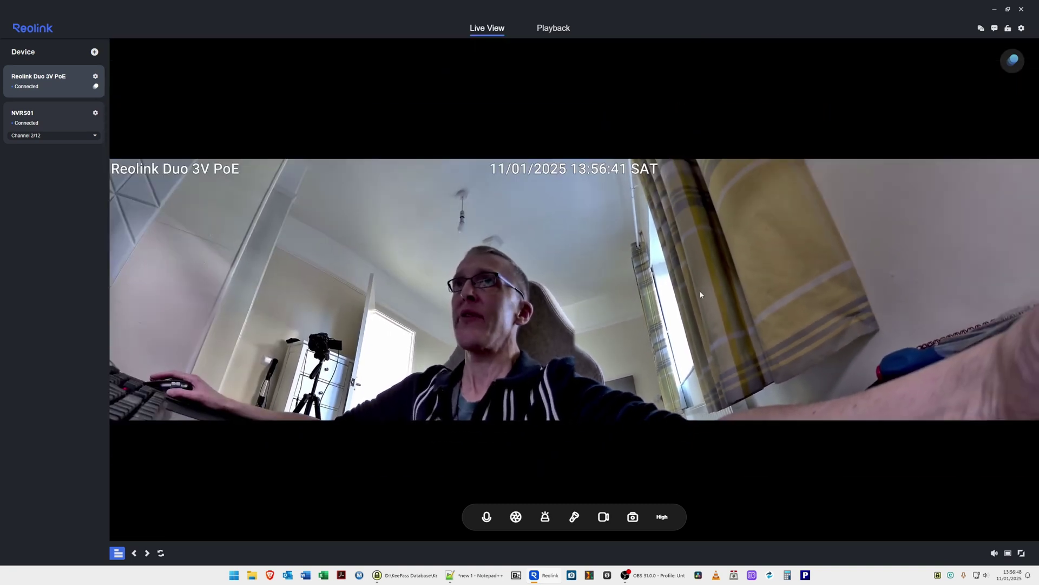